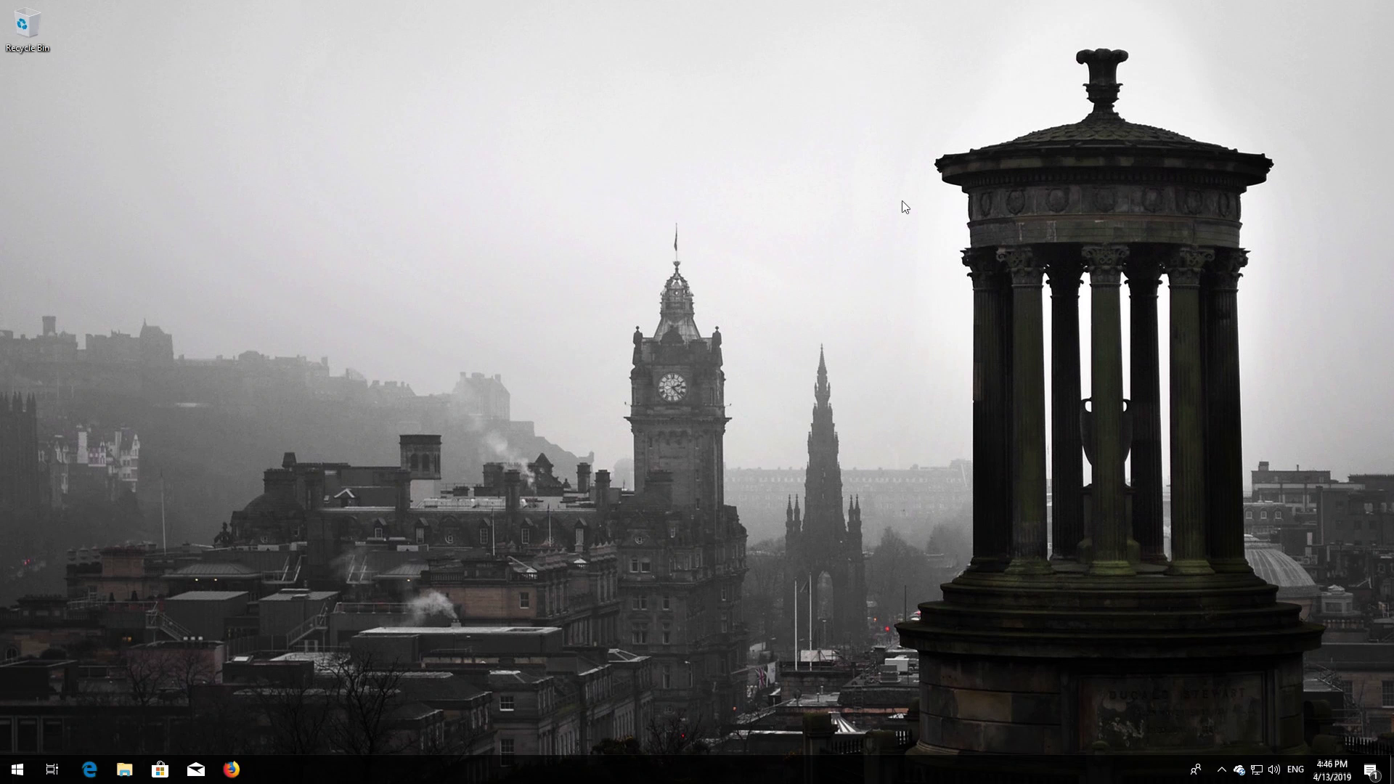
- Search 'cmd' in the Start menu, run Command Prompt as administrator and approve UAC
key(super)
text(cmd)
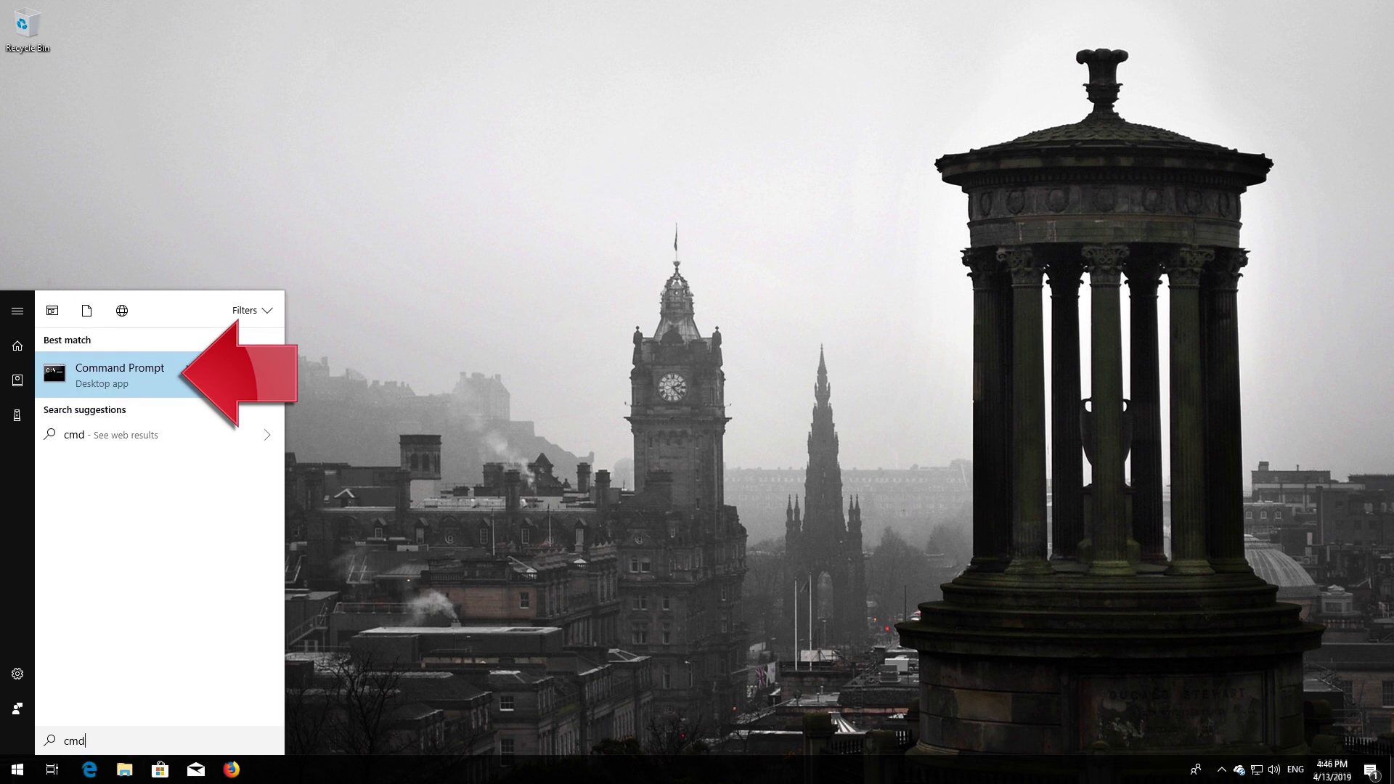
right_click(51, 372)
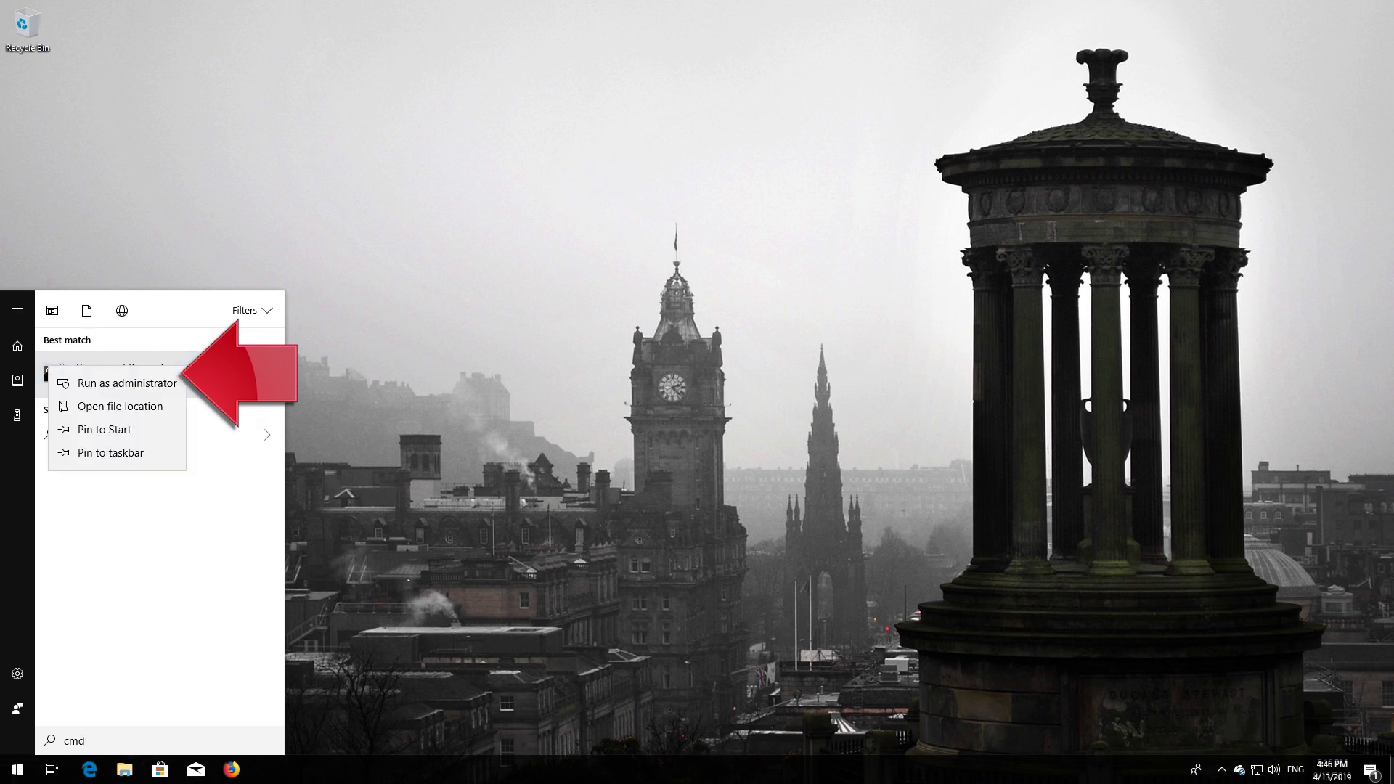
click(101, 387)
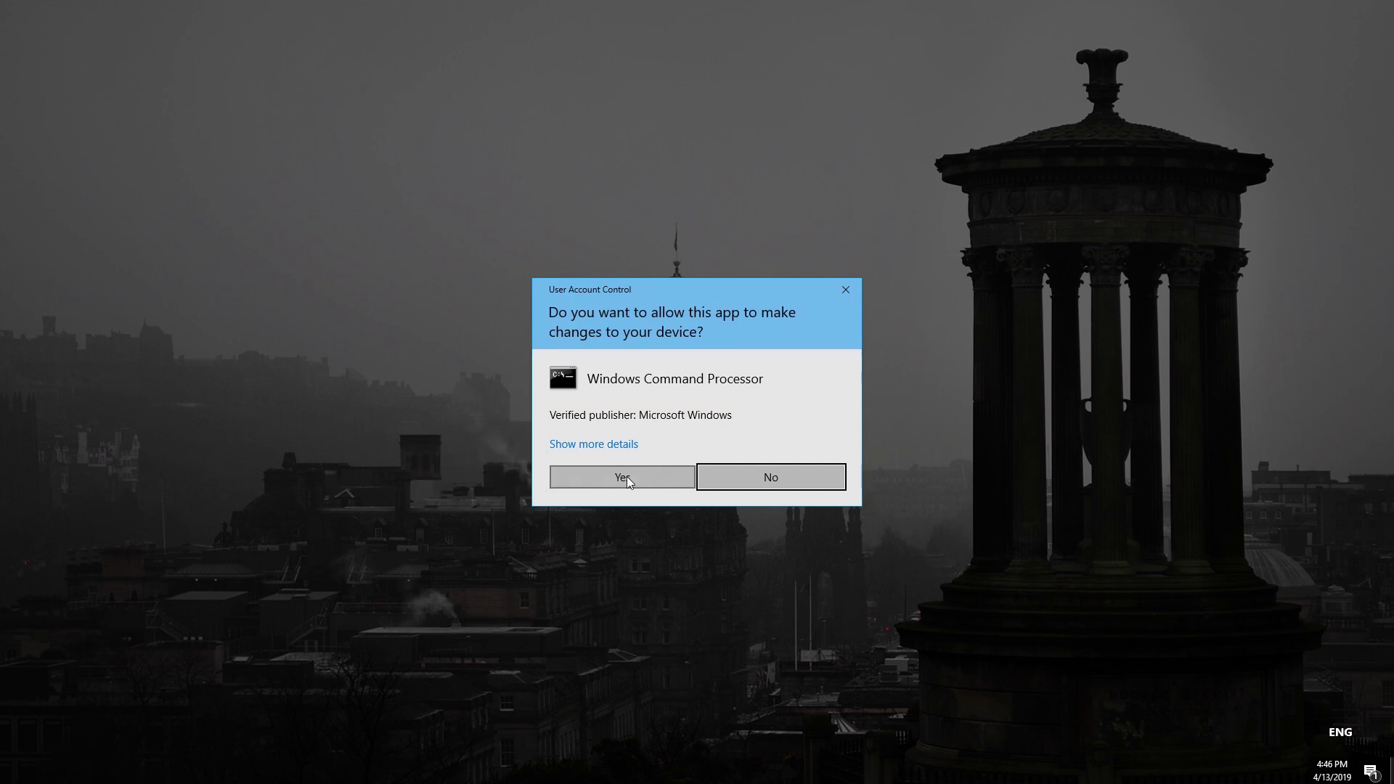
click(627, 477)
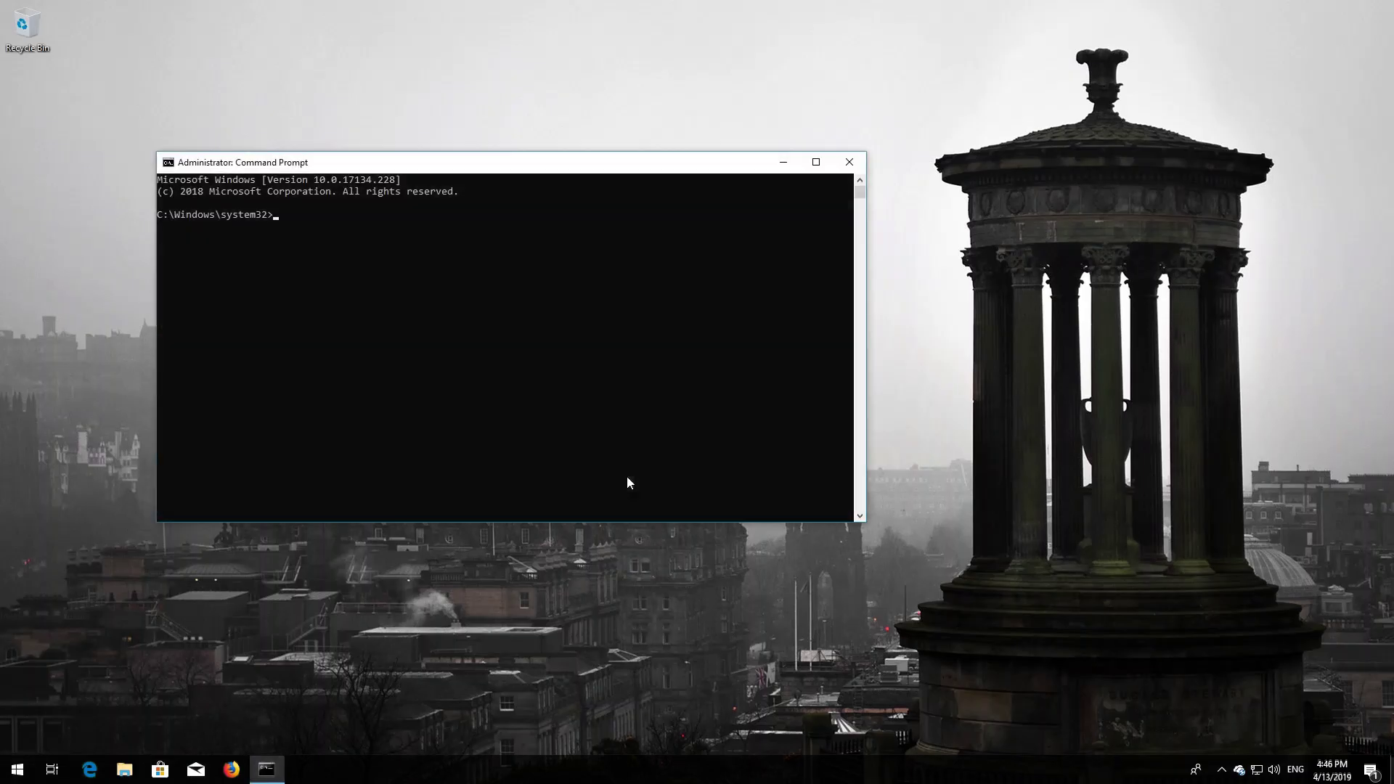
- Run 'sc config wuauserv start=auto' and prepare 'sc config bits start=auto' on the next line
drag(436, 169, 629, 220)
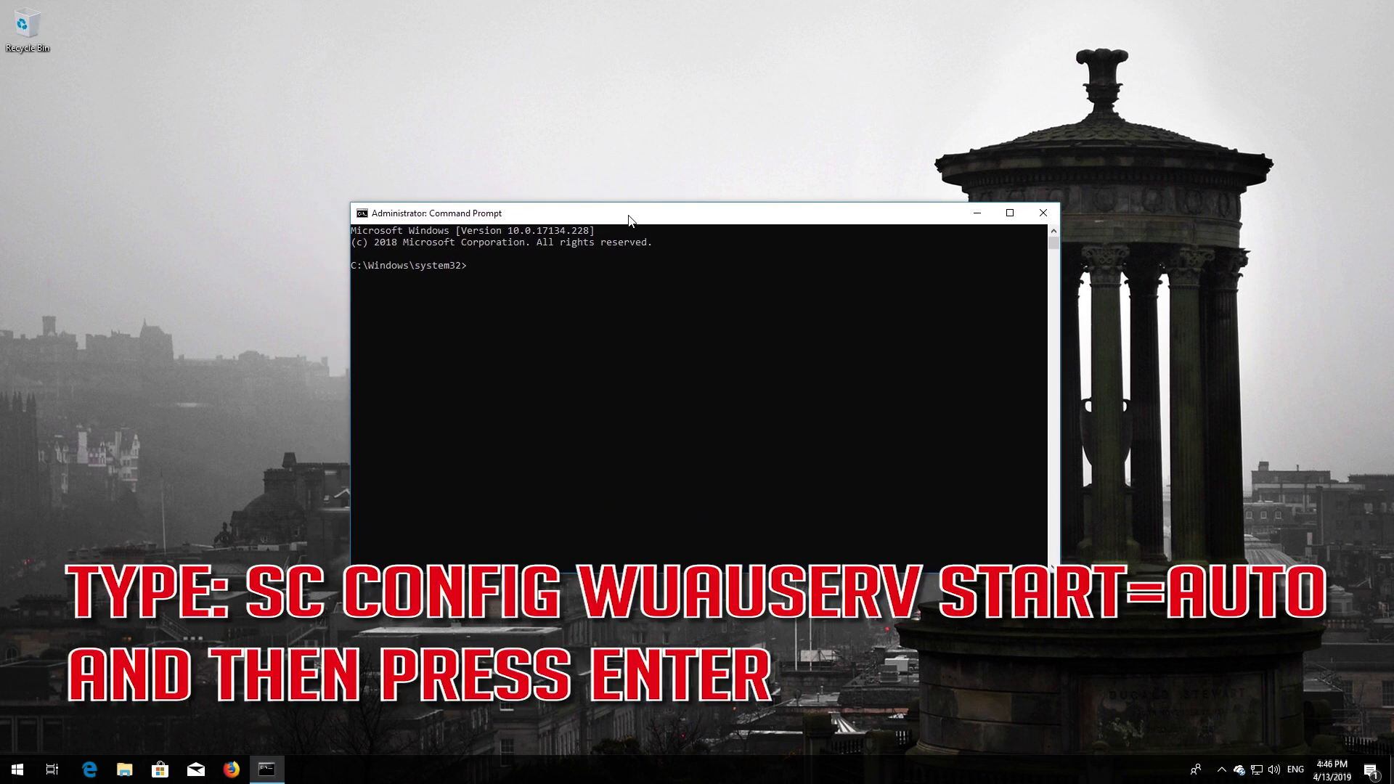
text(SC config wuauserv start=auto)
key(Return)
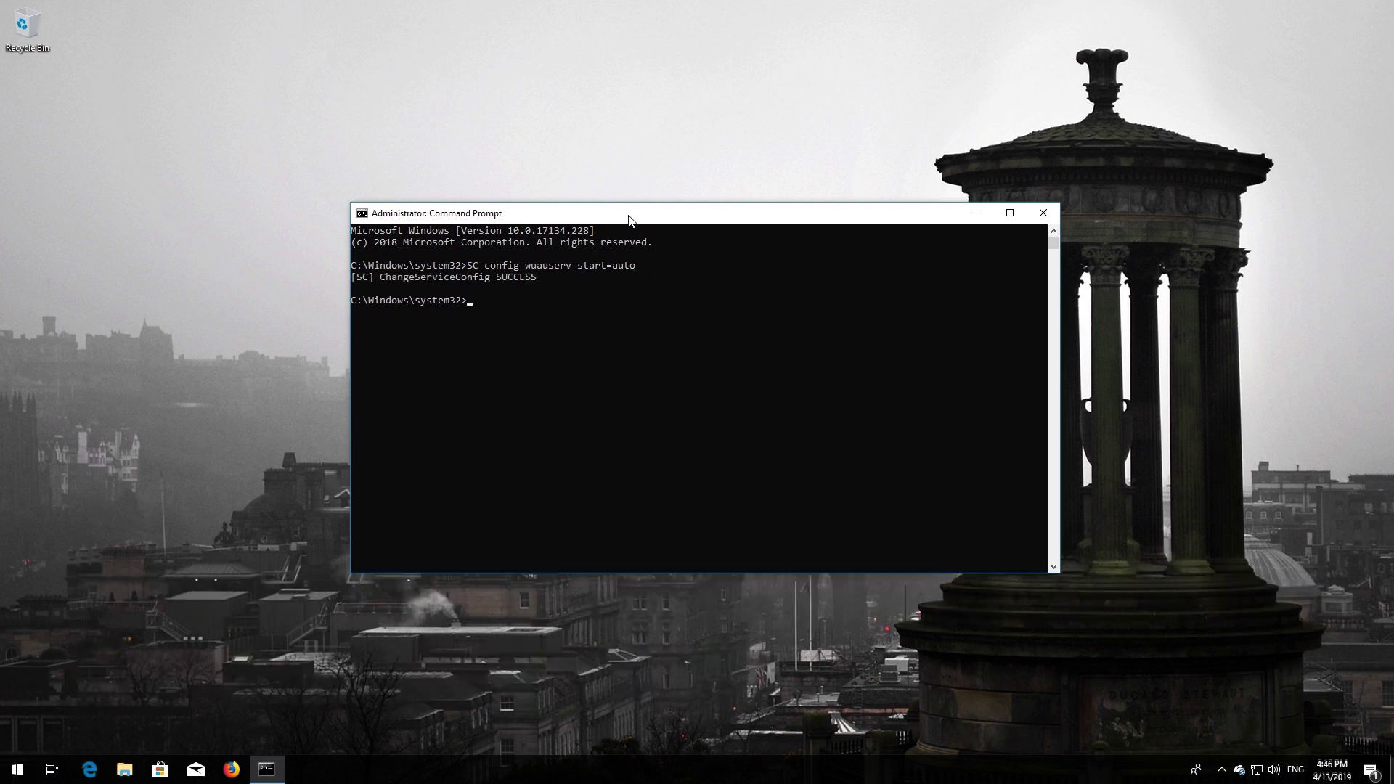
text(SC)
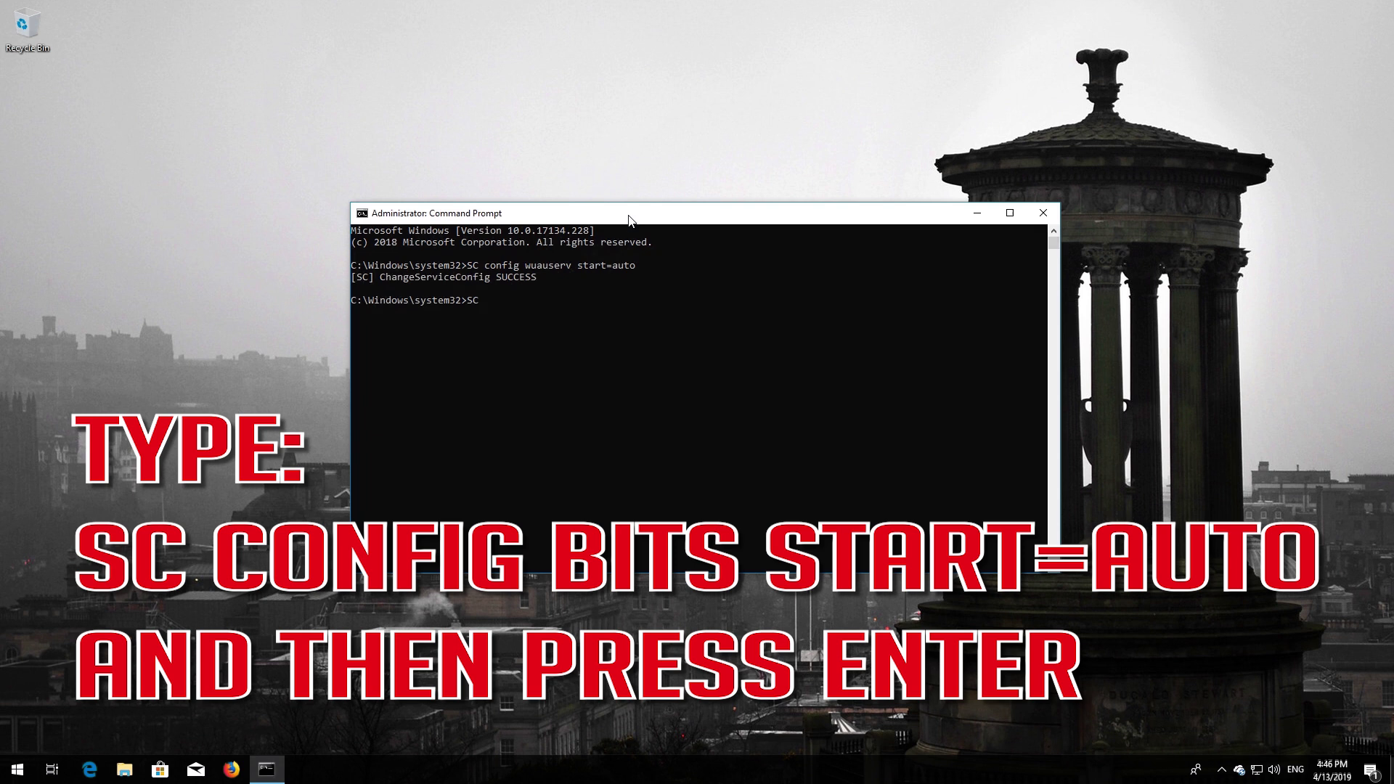
text( config bits start=auto)
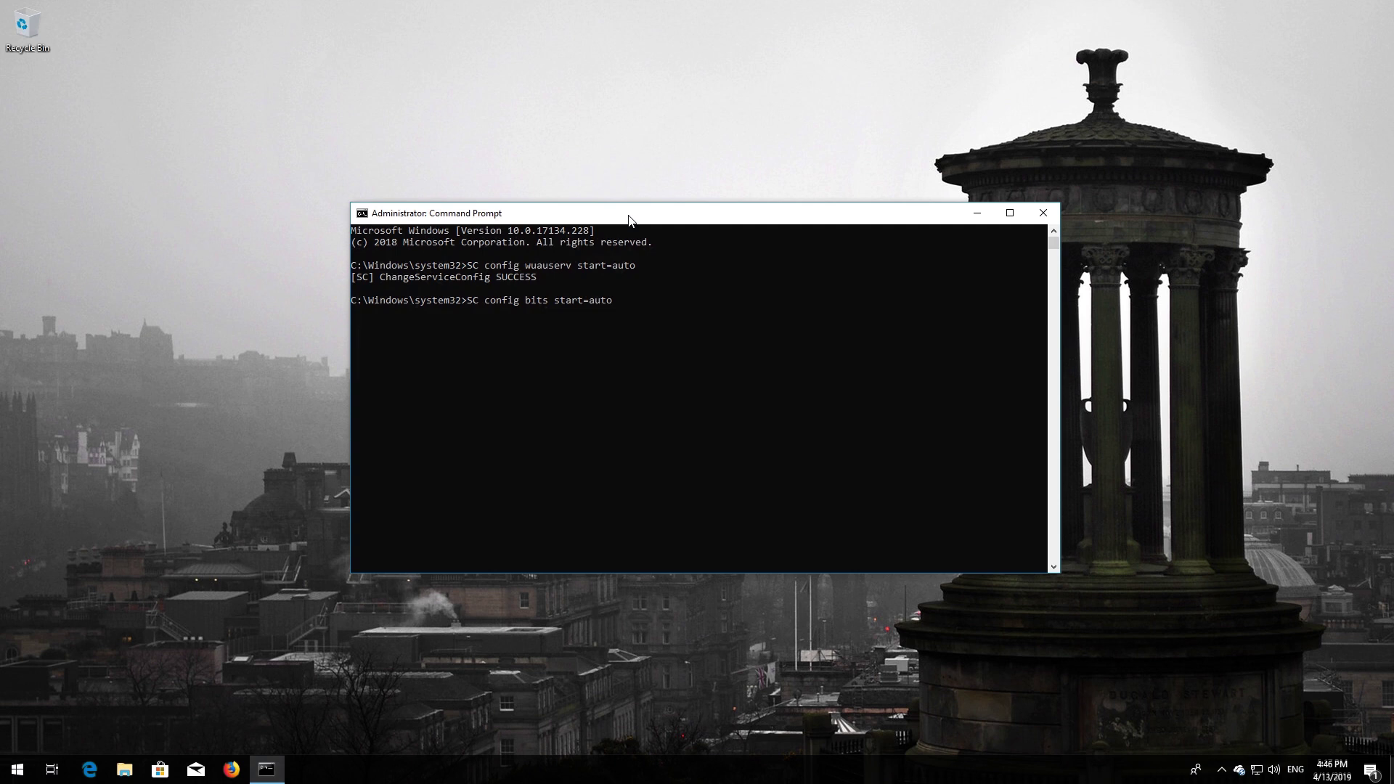
- Run sc config start=auto for bits, cryptsvc and trustedinstaller, then enter 'exit'
key(Return)
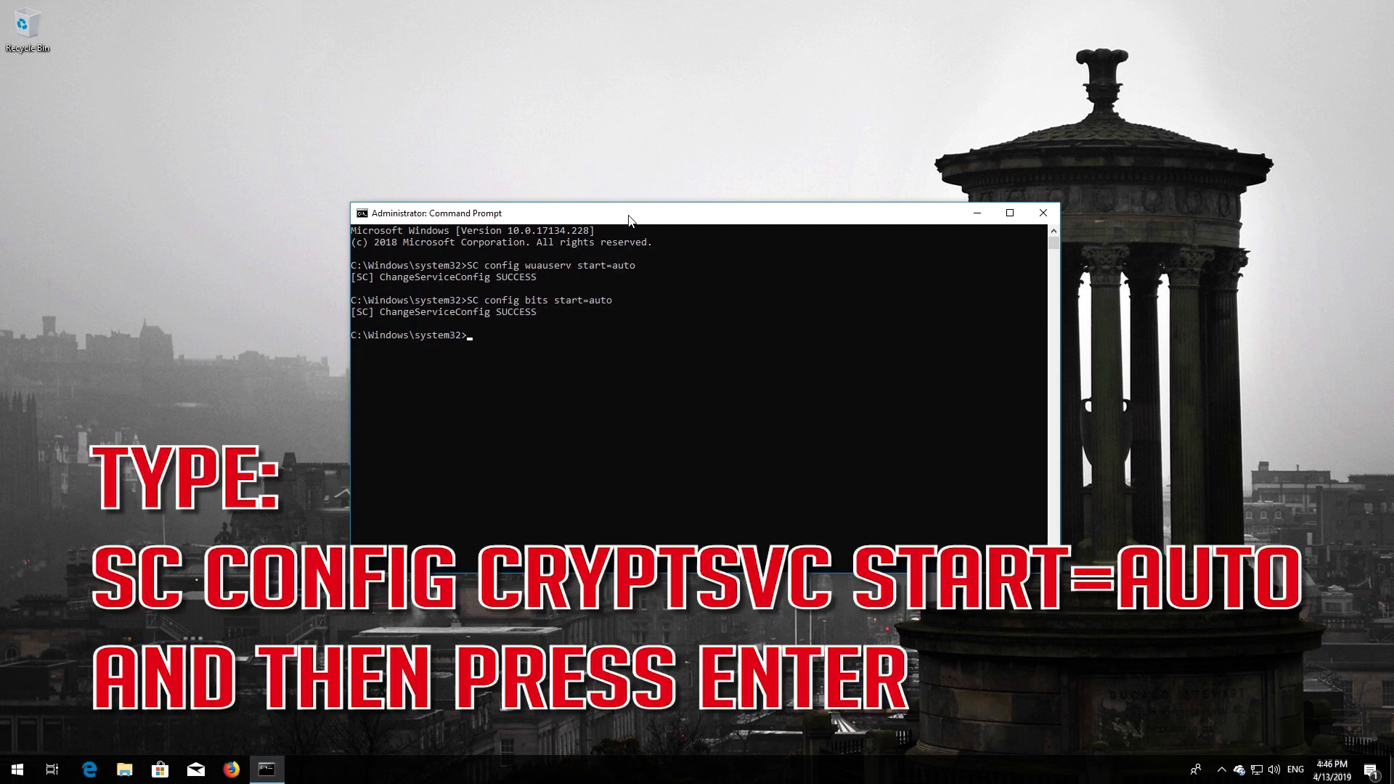
text(SC config cryptsvc start=auto)
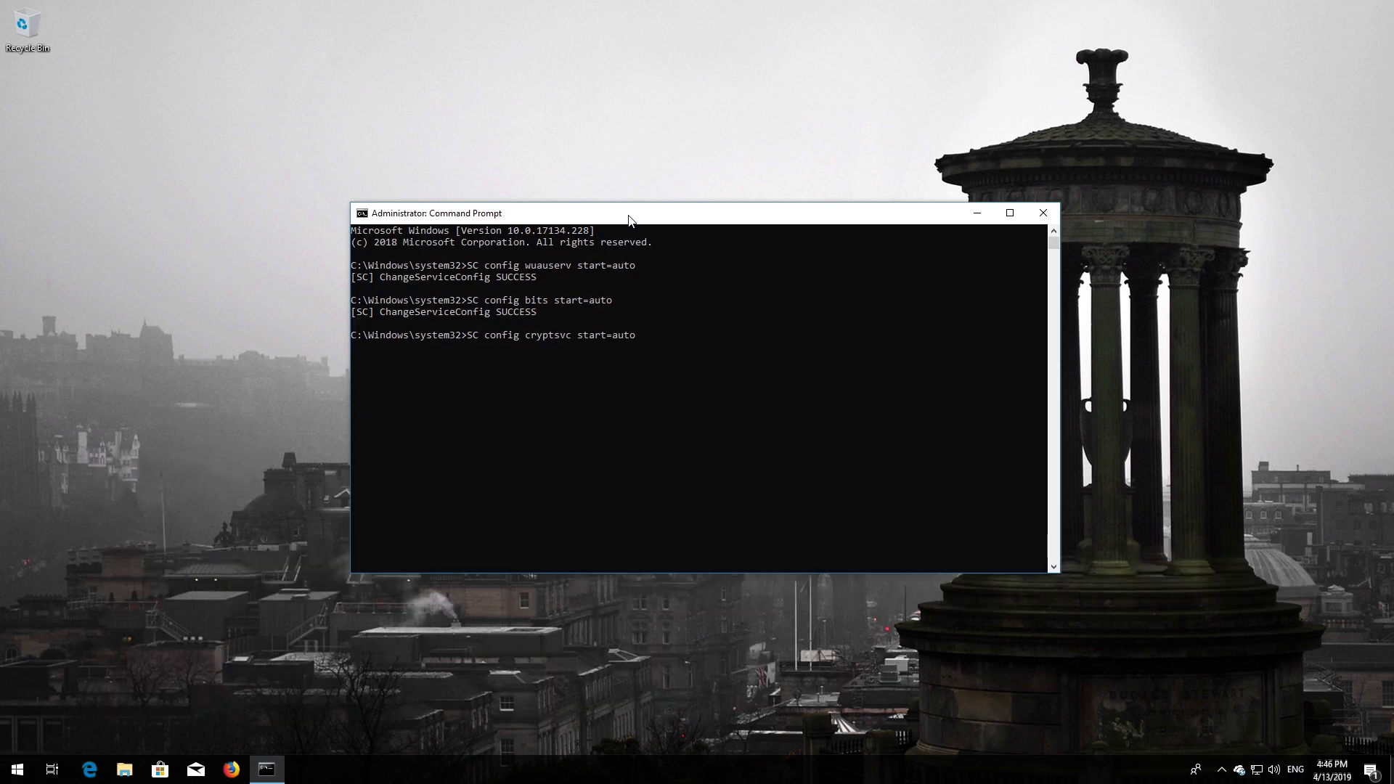
key(Return)
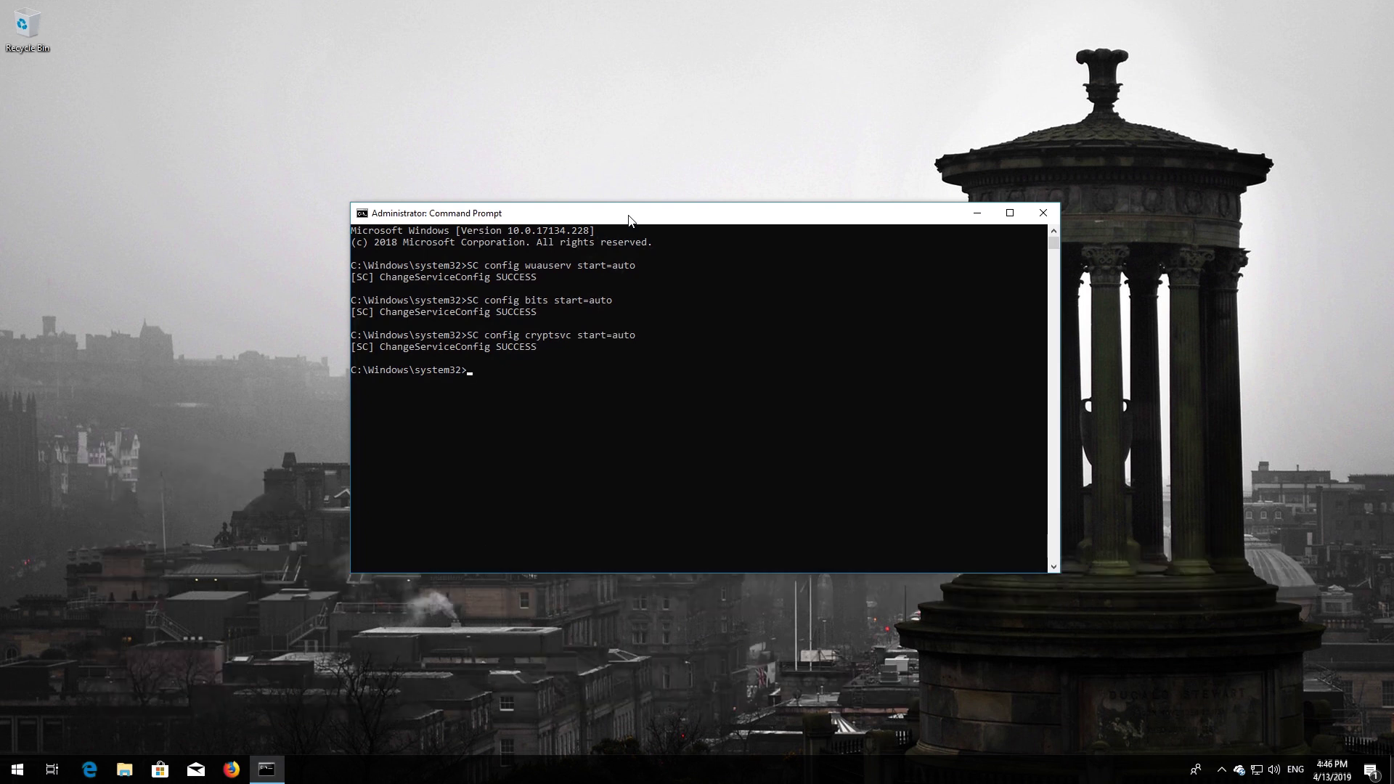
text(SC)
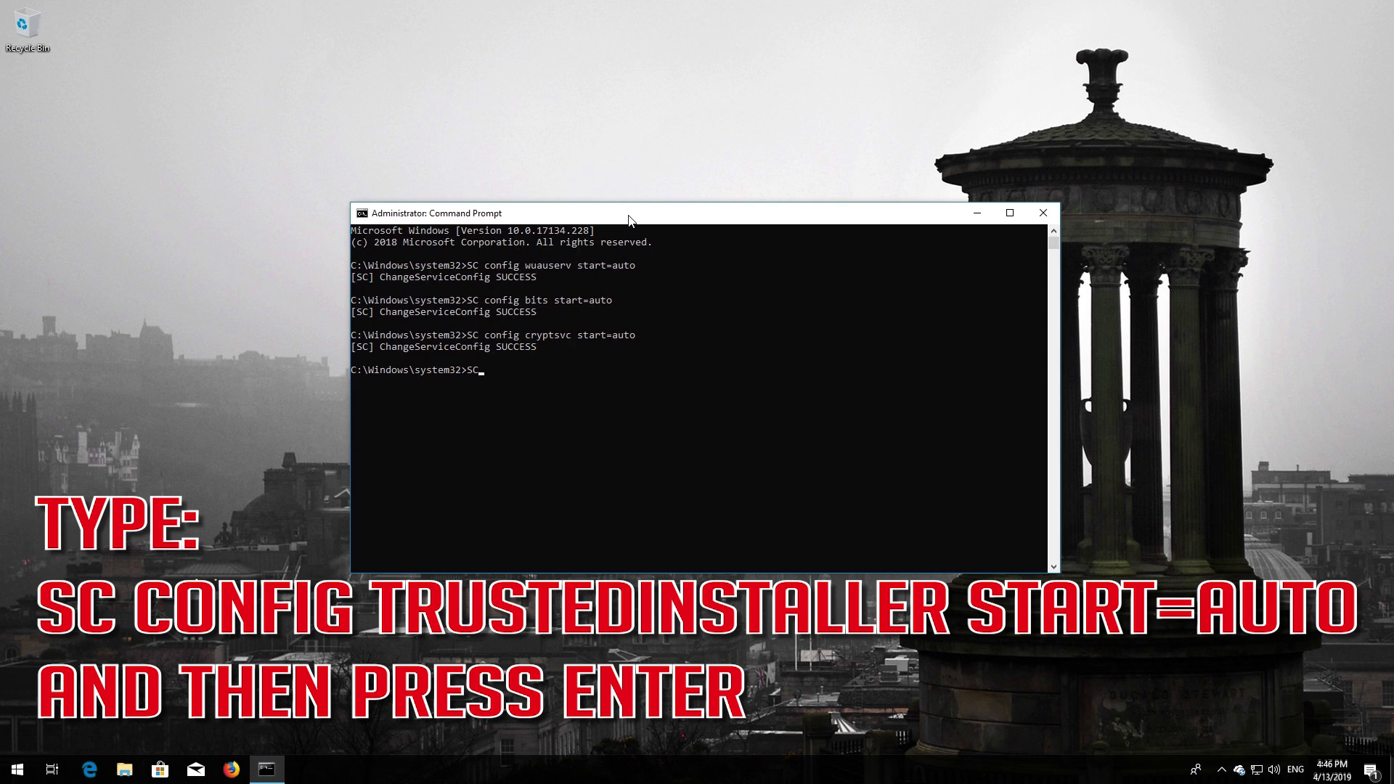
text( config trustedinstaller start=auto)
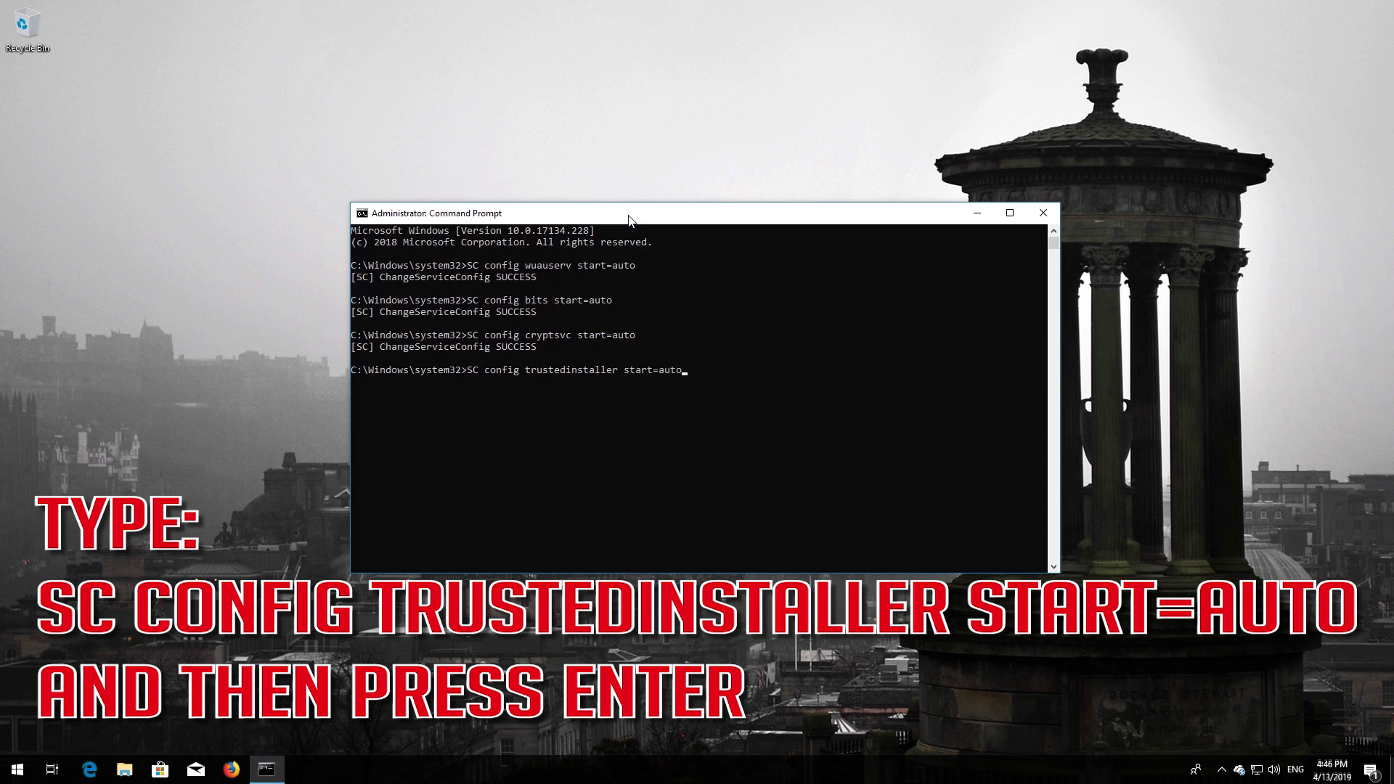
key(Return)
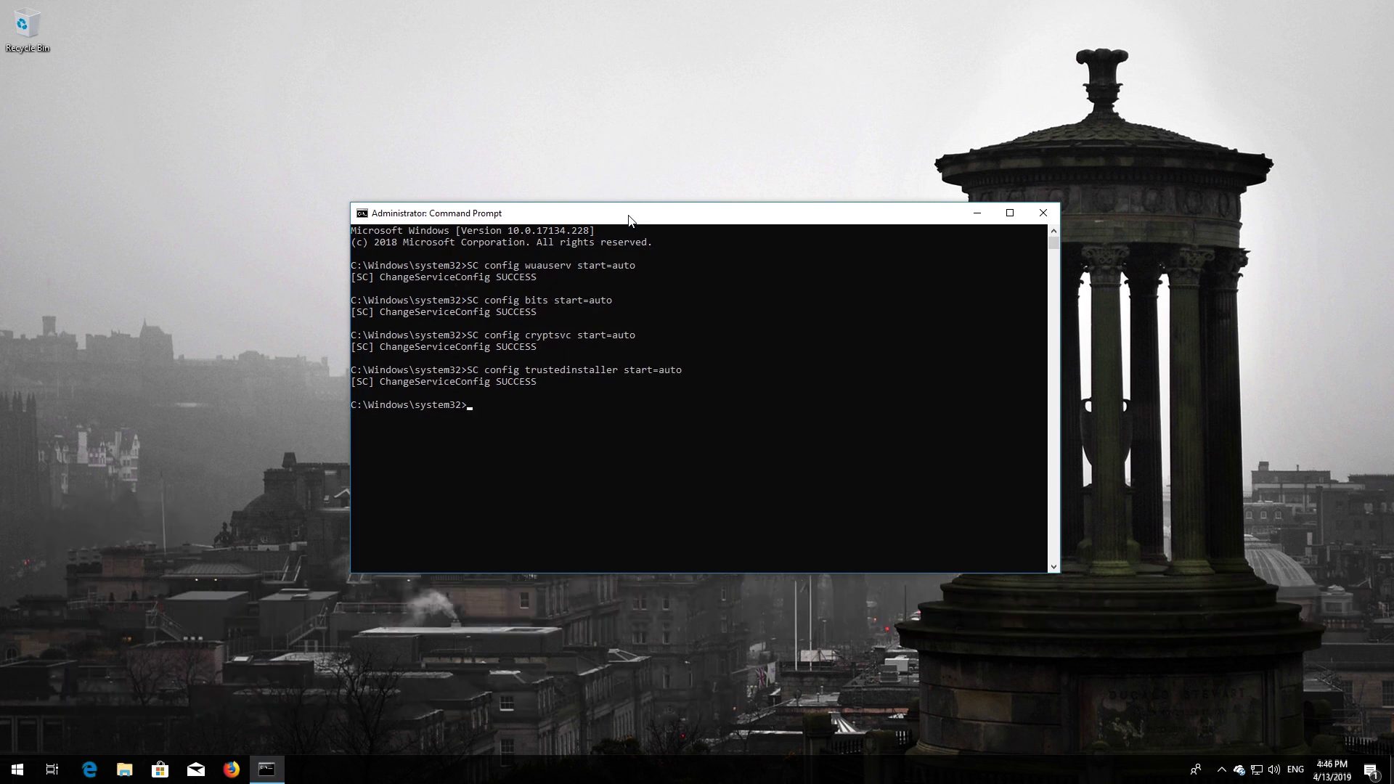
text(exit)
- Close Command Prompt and restart the PC from the Start menu power options
key(Return)
key(super)
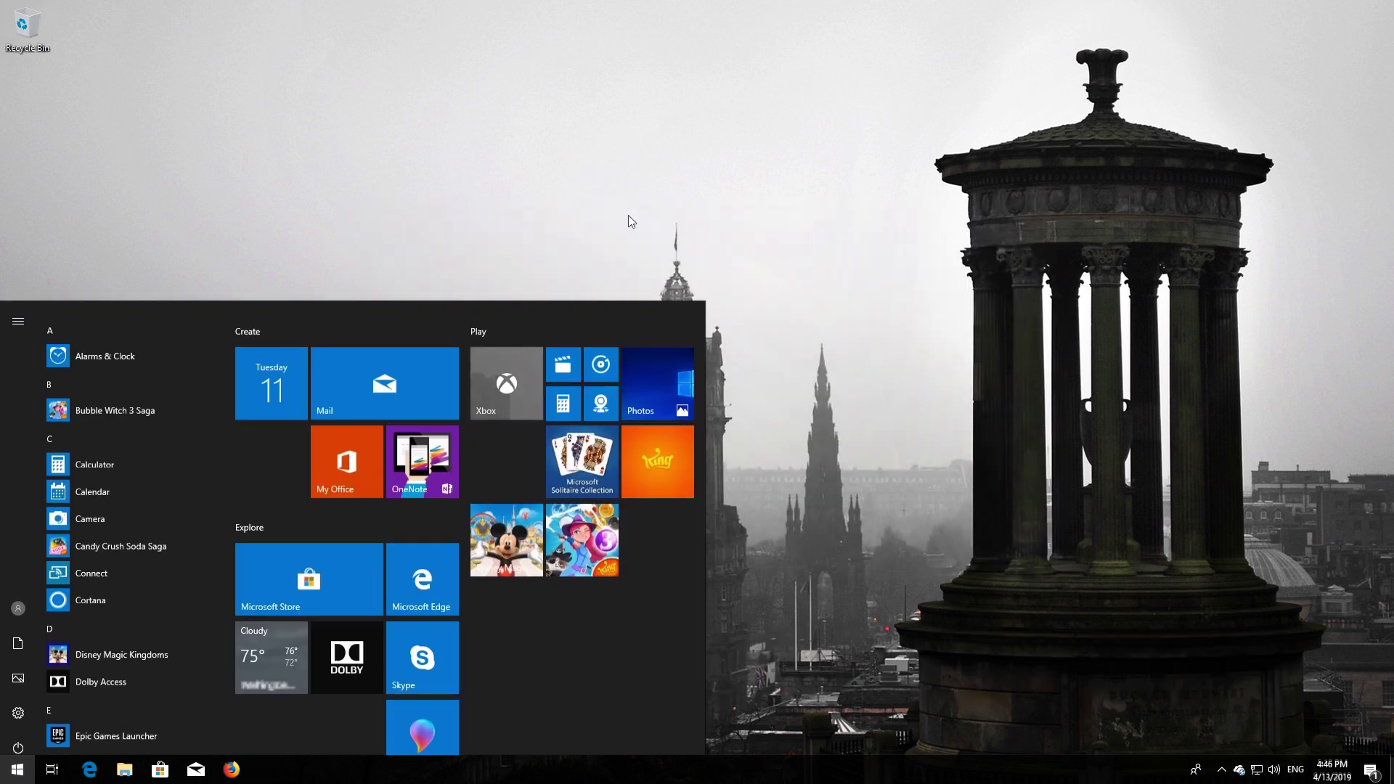
click(18, 738)
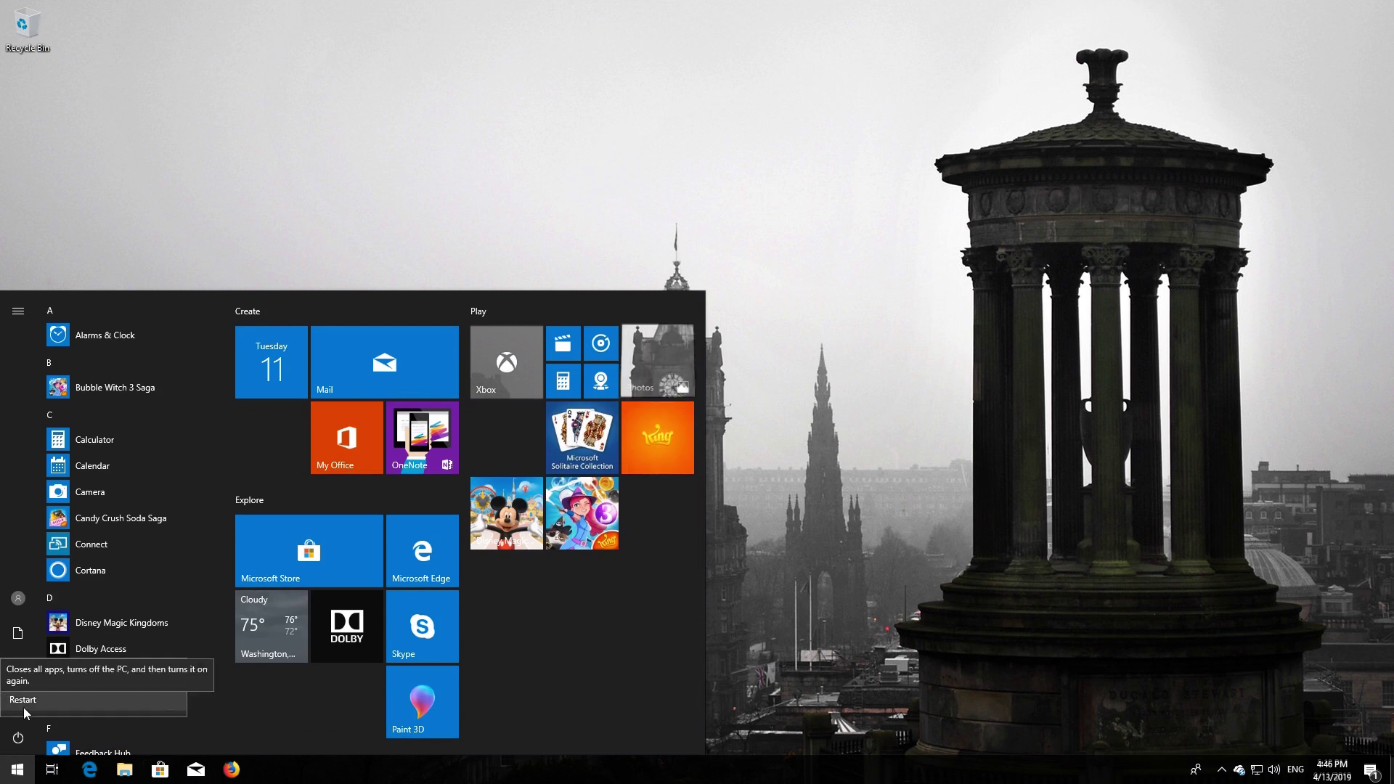
click(23, 699)
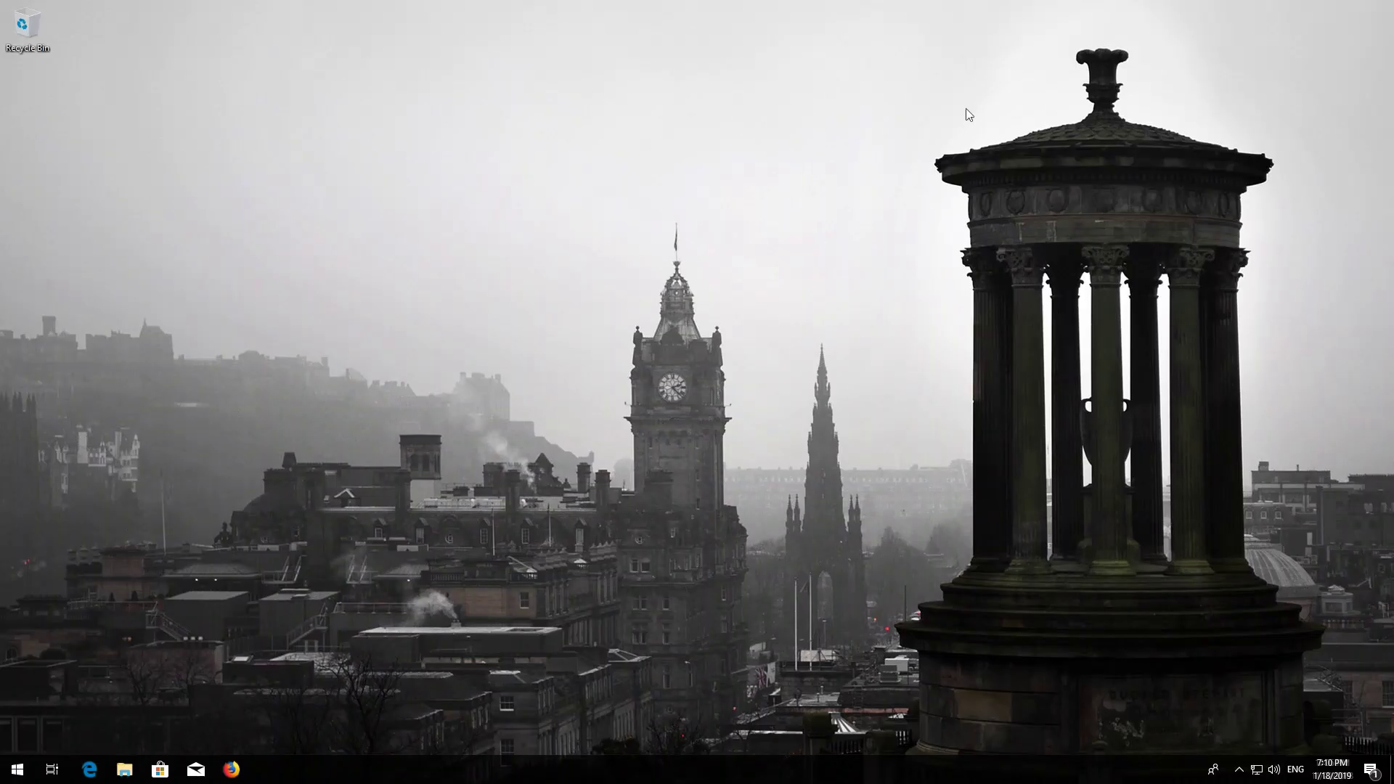
- Launch Services from a 'services' Start search and scroll down to the Windows Update entry
key(super)
text(services)
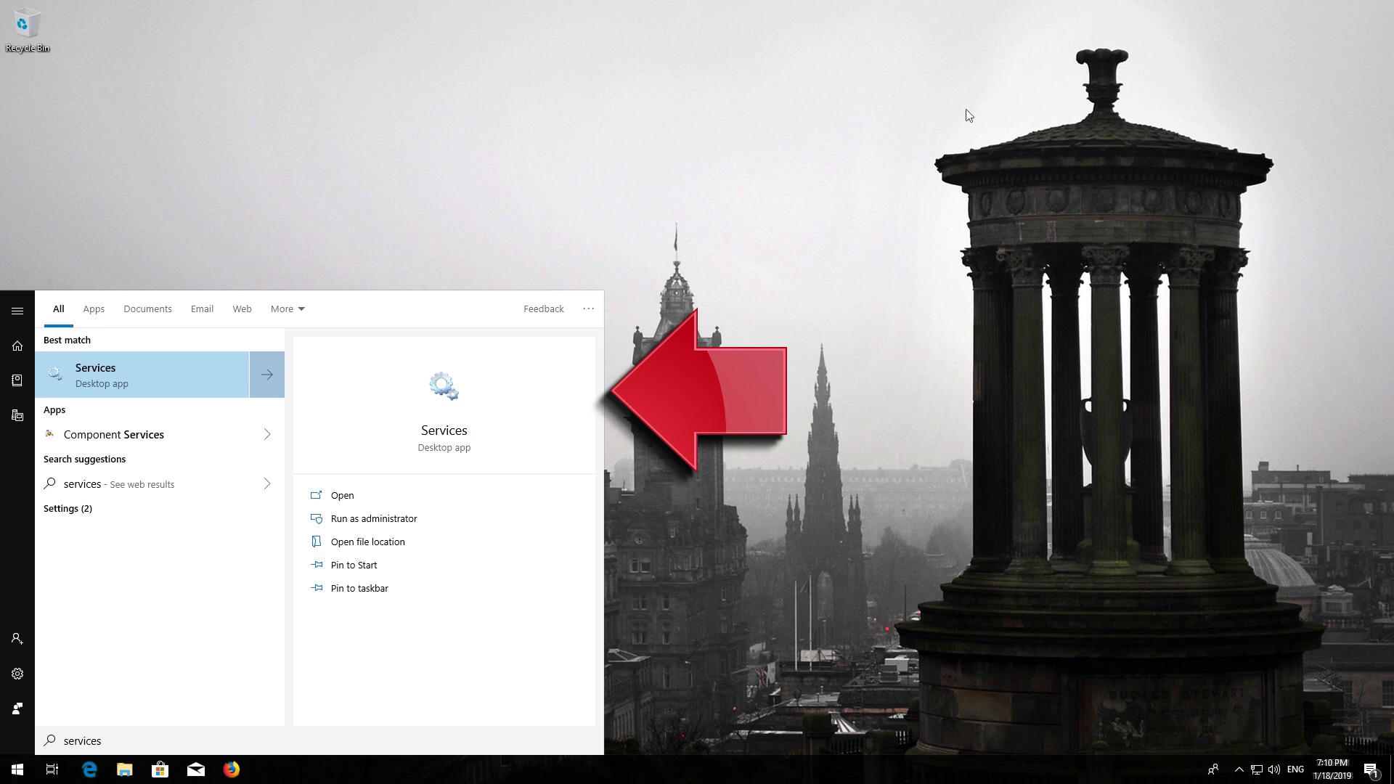
click(161, 375)
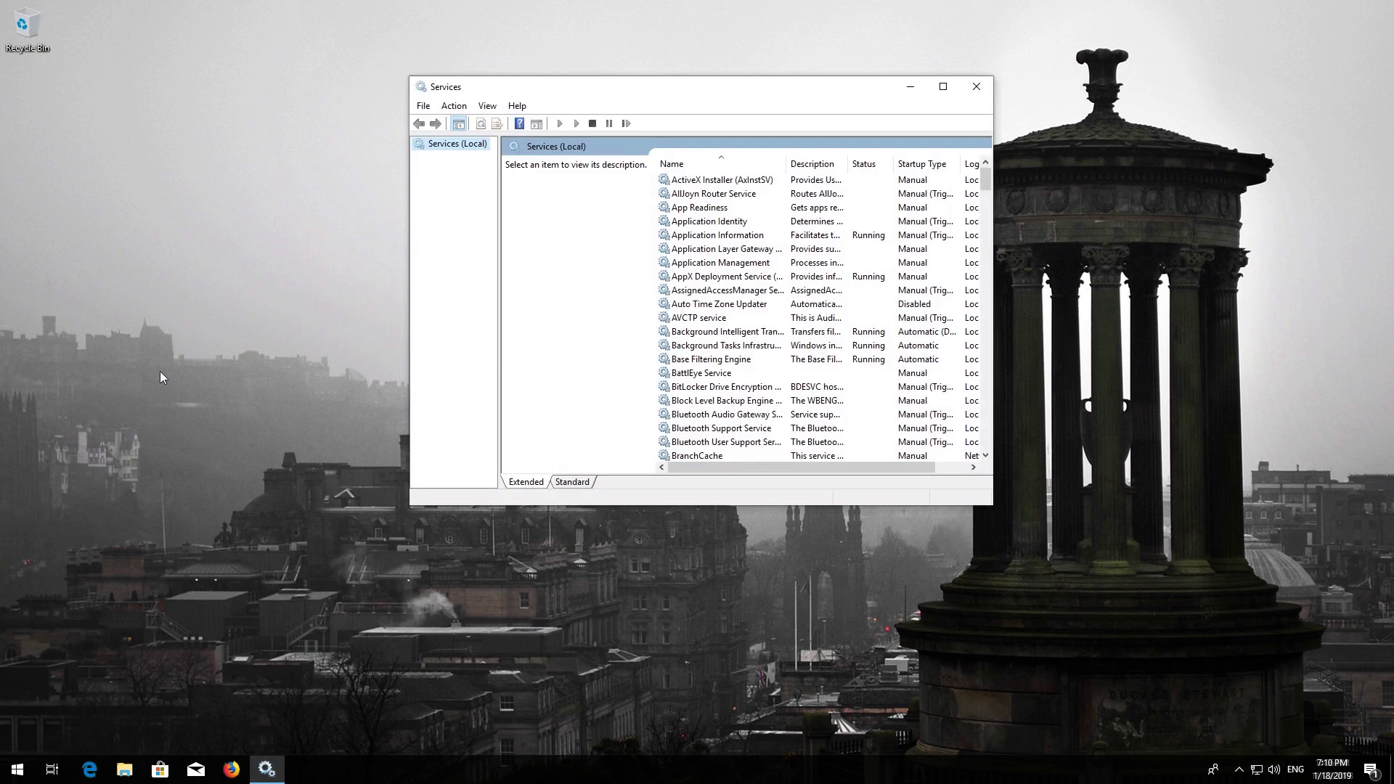
click(697, 318)
scroll(697, 317, down, 20)
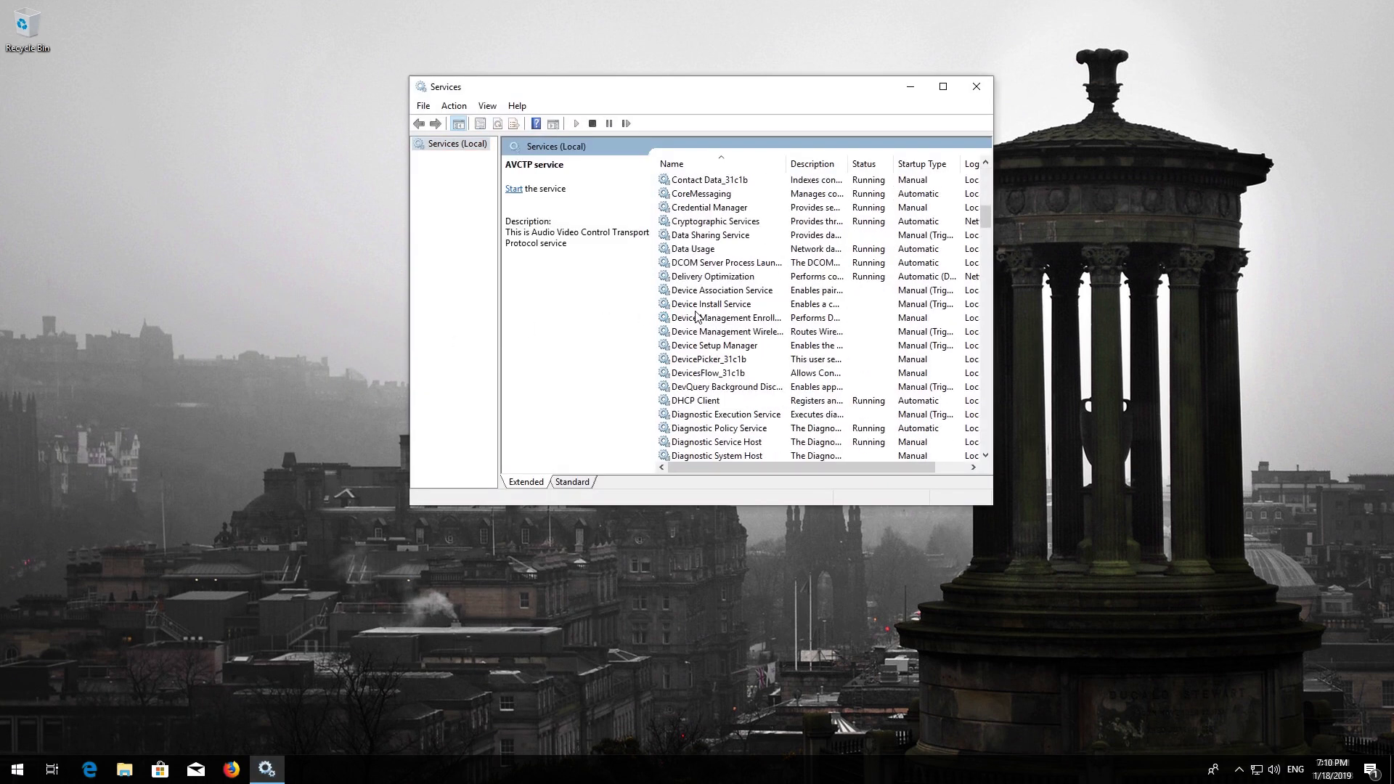
scroll(697, 317, down, 20)
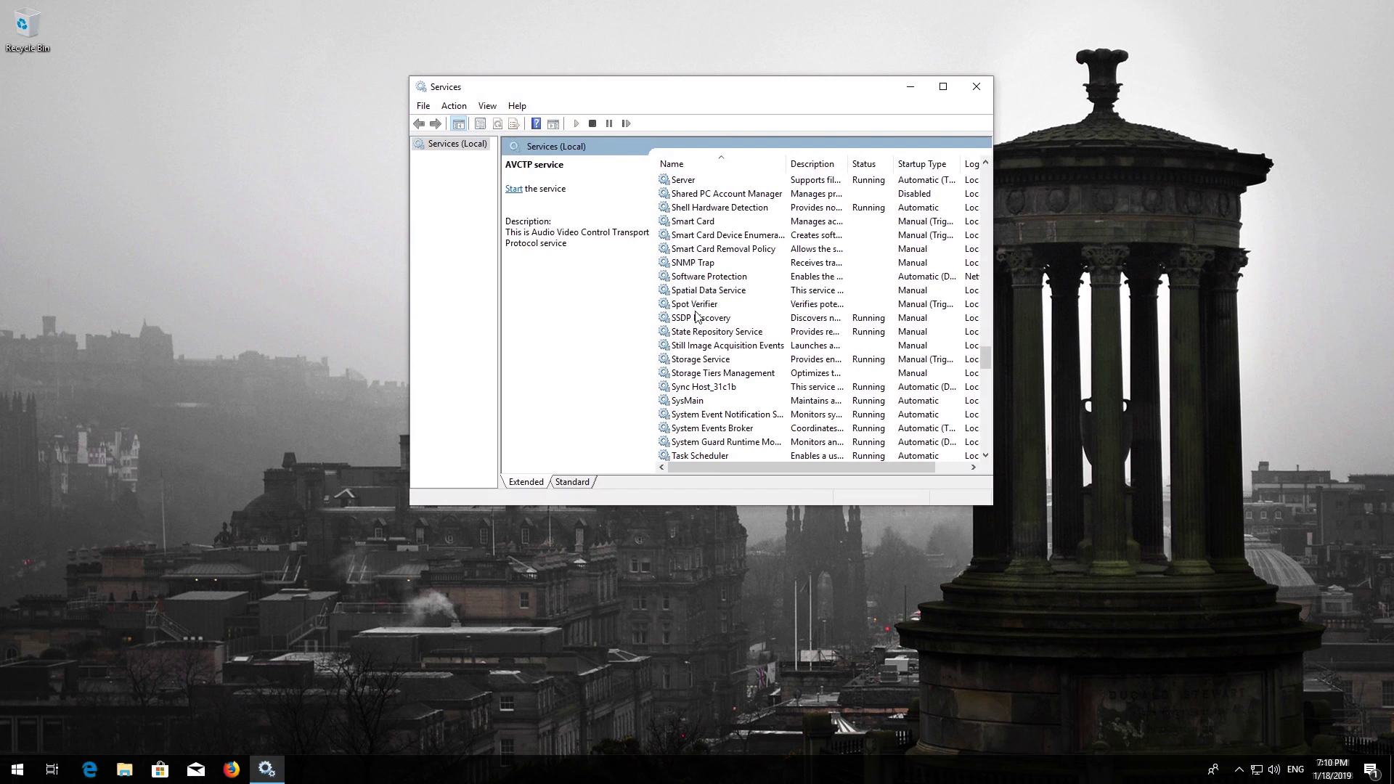
scroll(697, 317, down, 5)
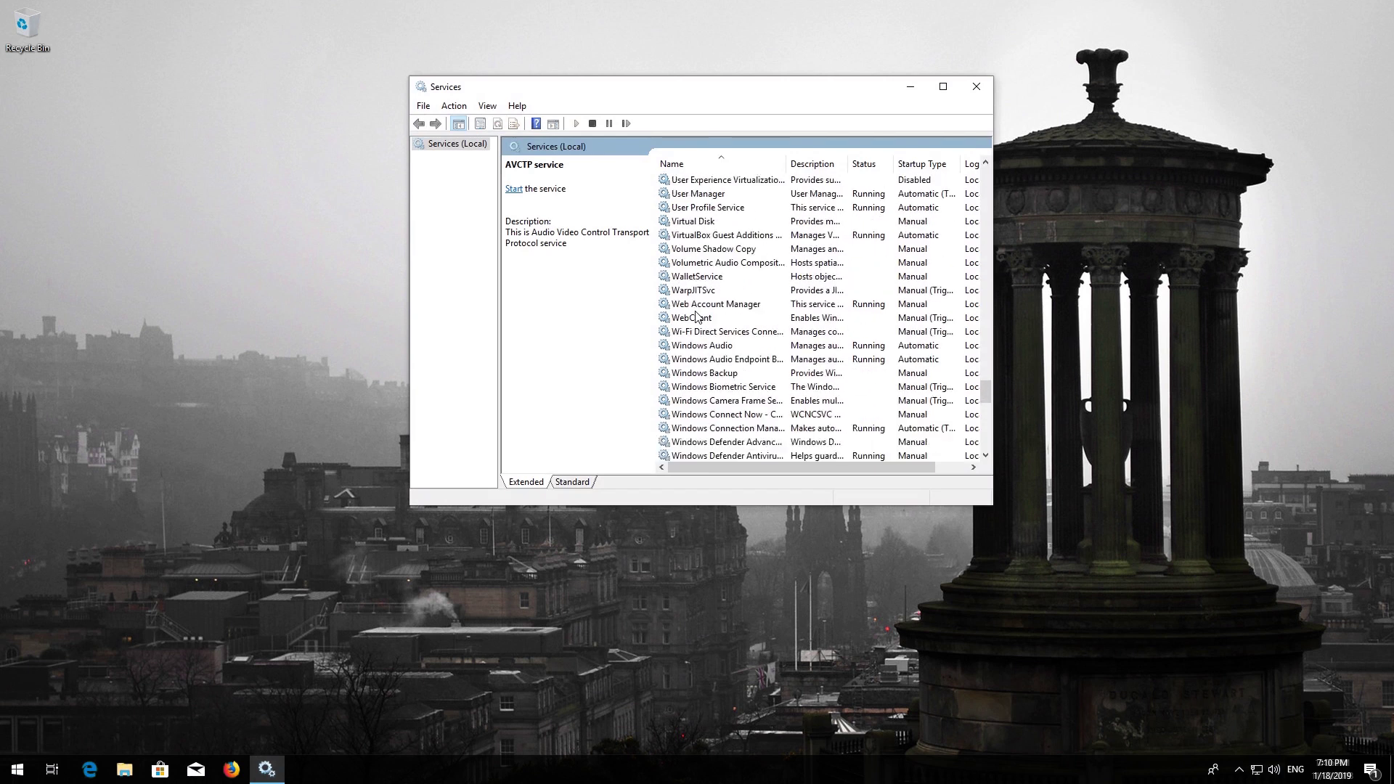
scroll(697, 318, down, 10)
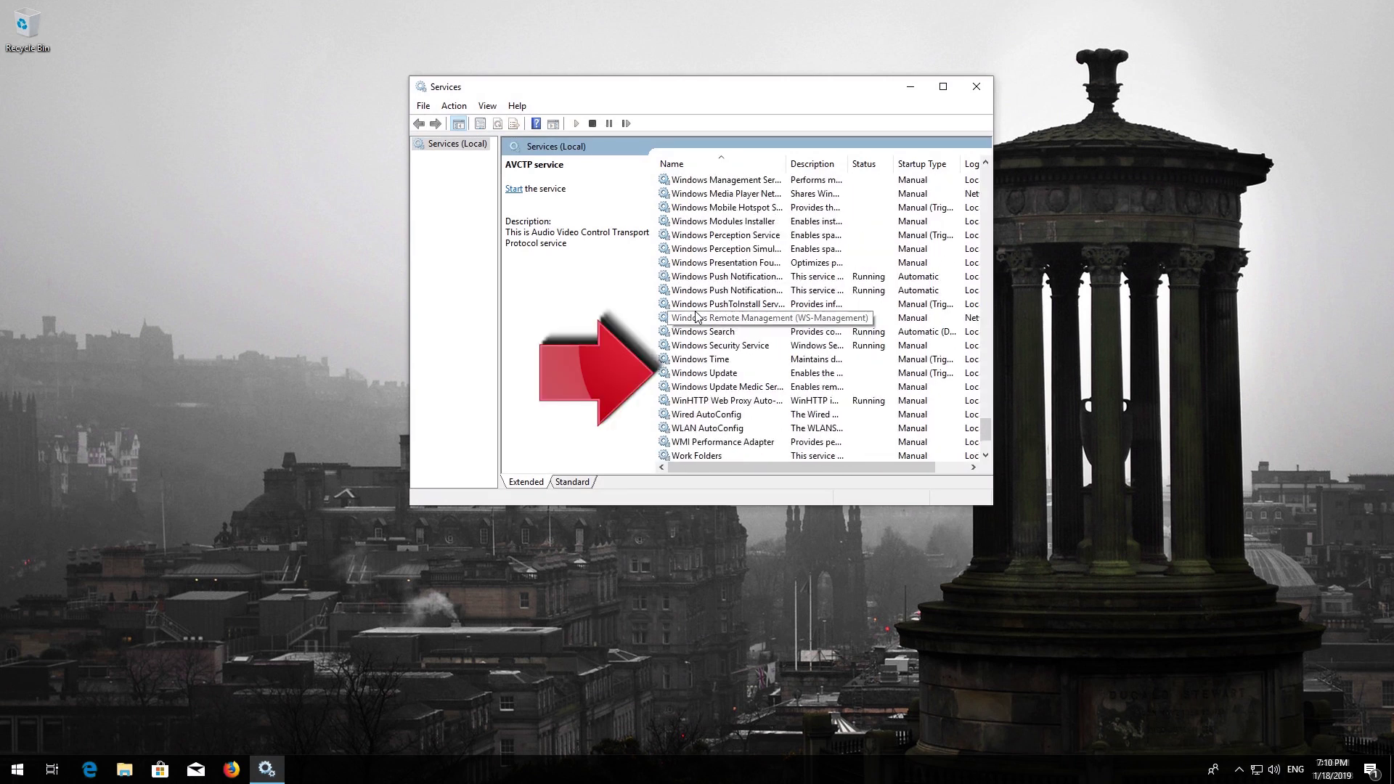
- Set Windows Update's Startup type to Automatic in its Properties, apply and close
click(705, 374)
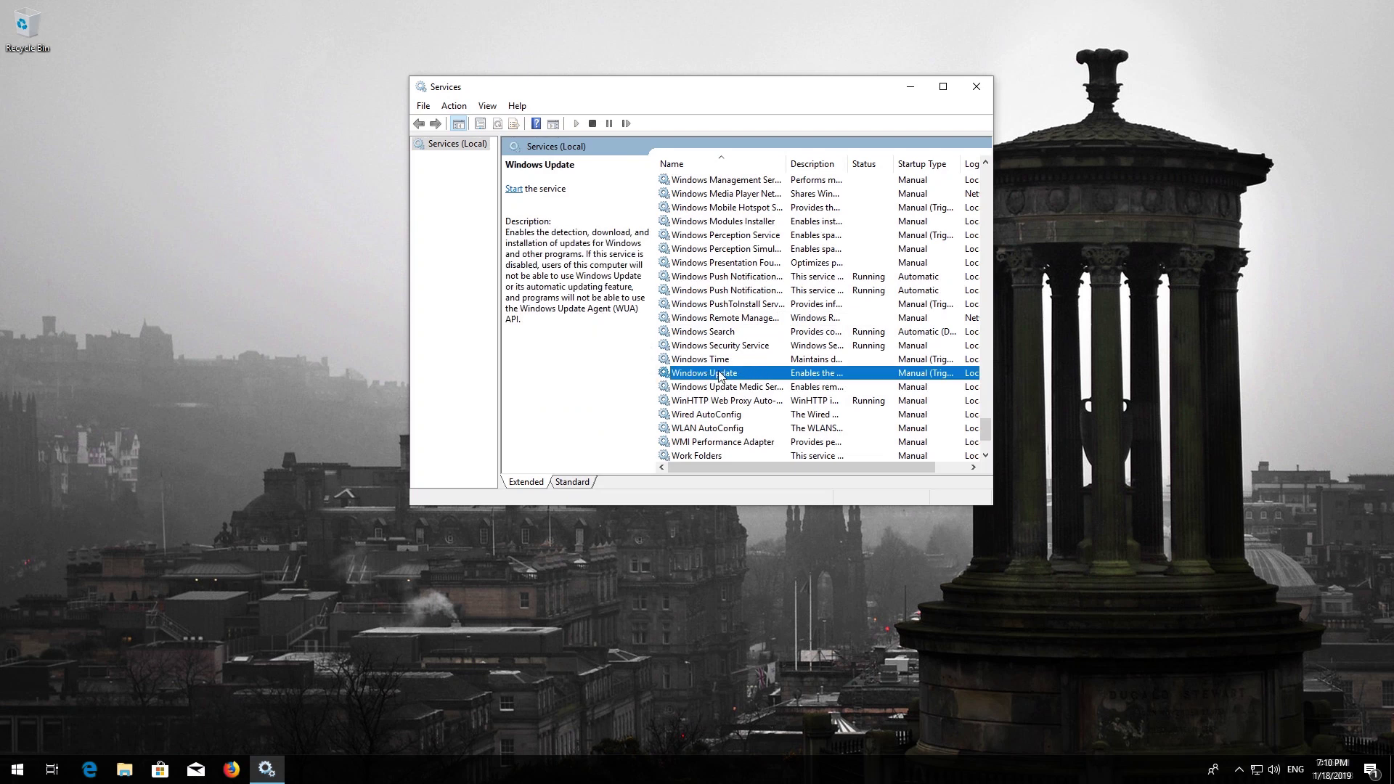
right_click(719, 376)
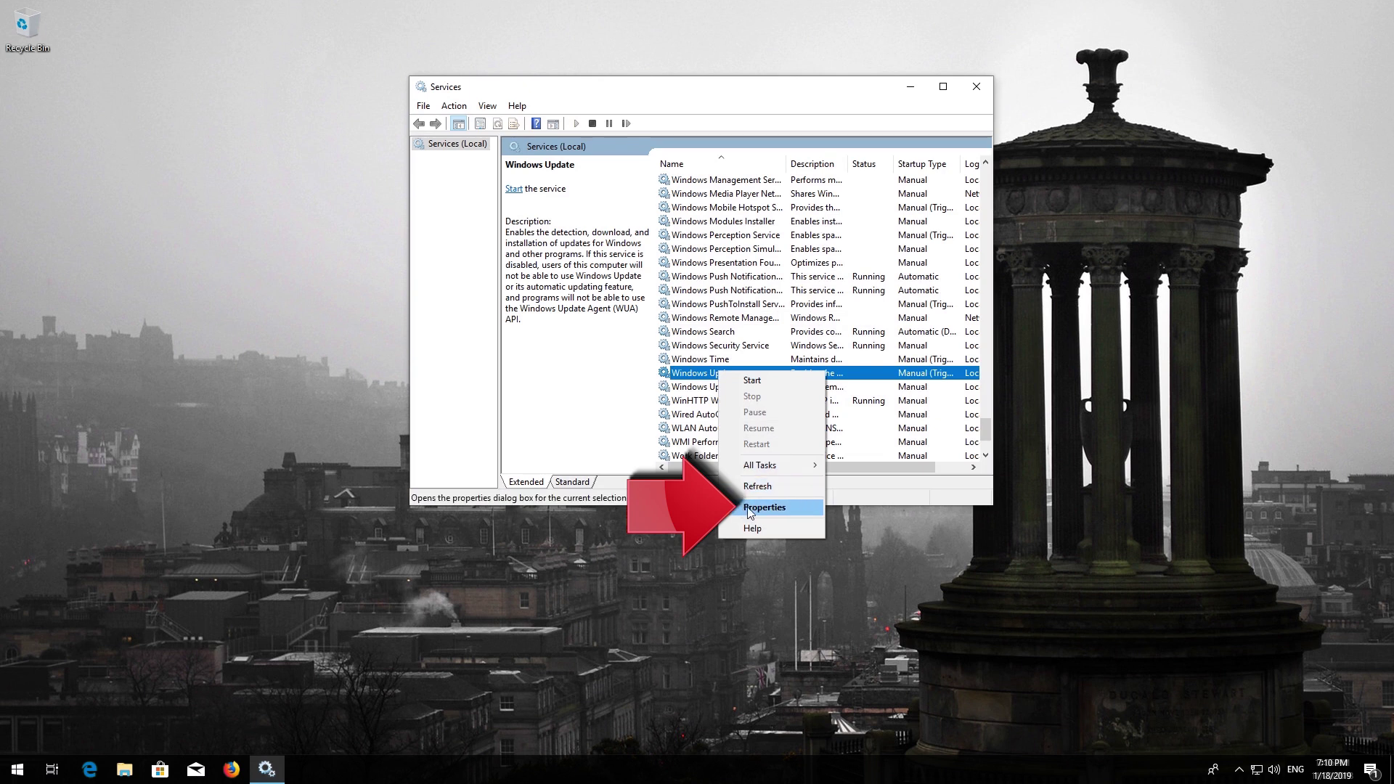
click(775, 511)
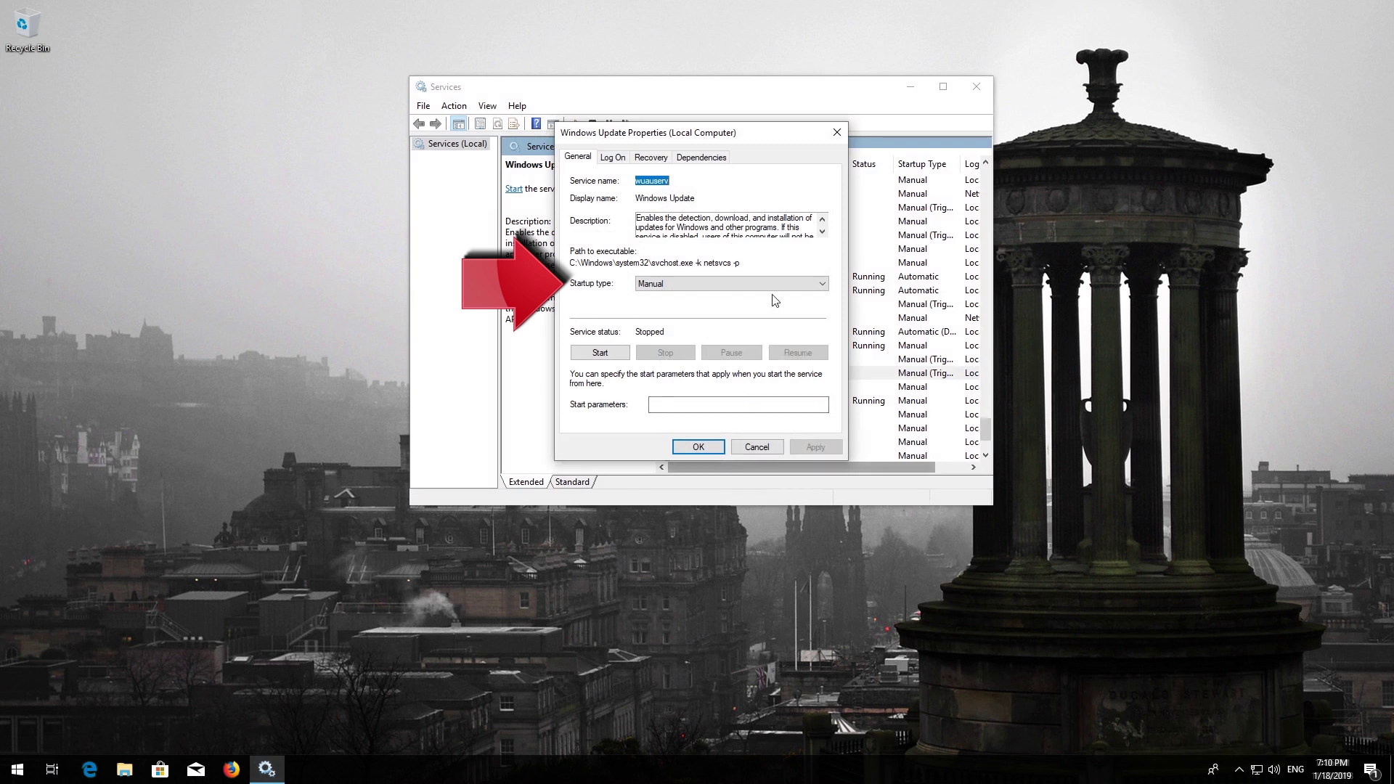
click(723, 287)
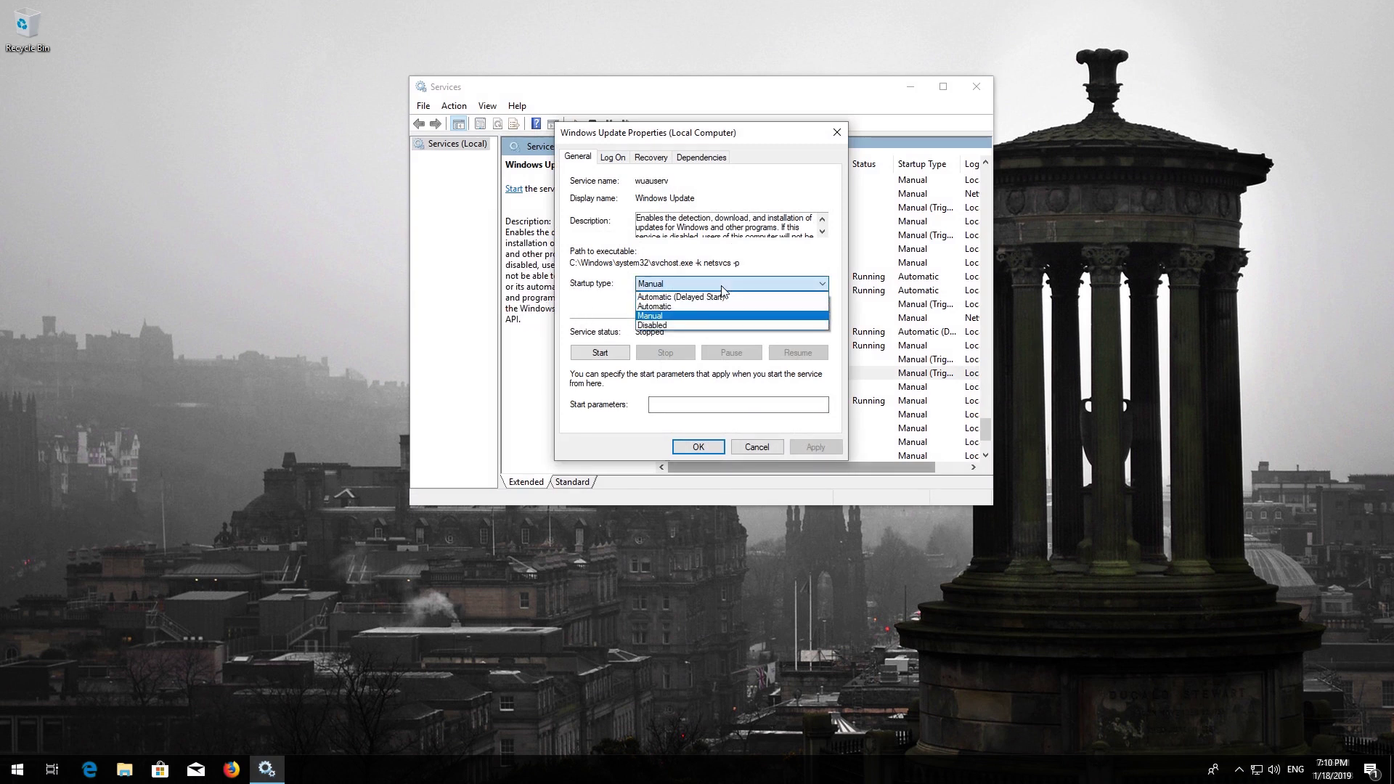
click(691, 307)
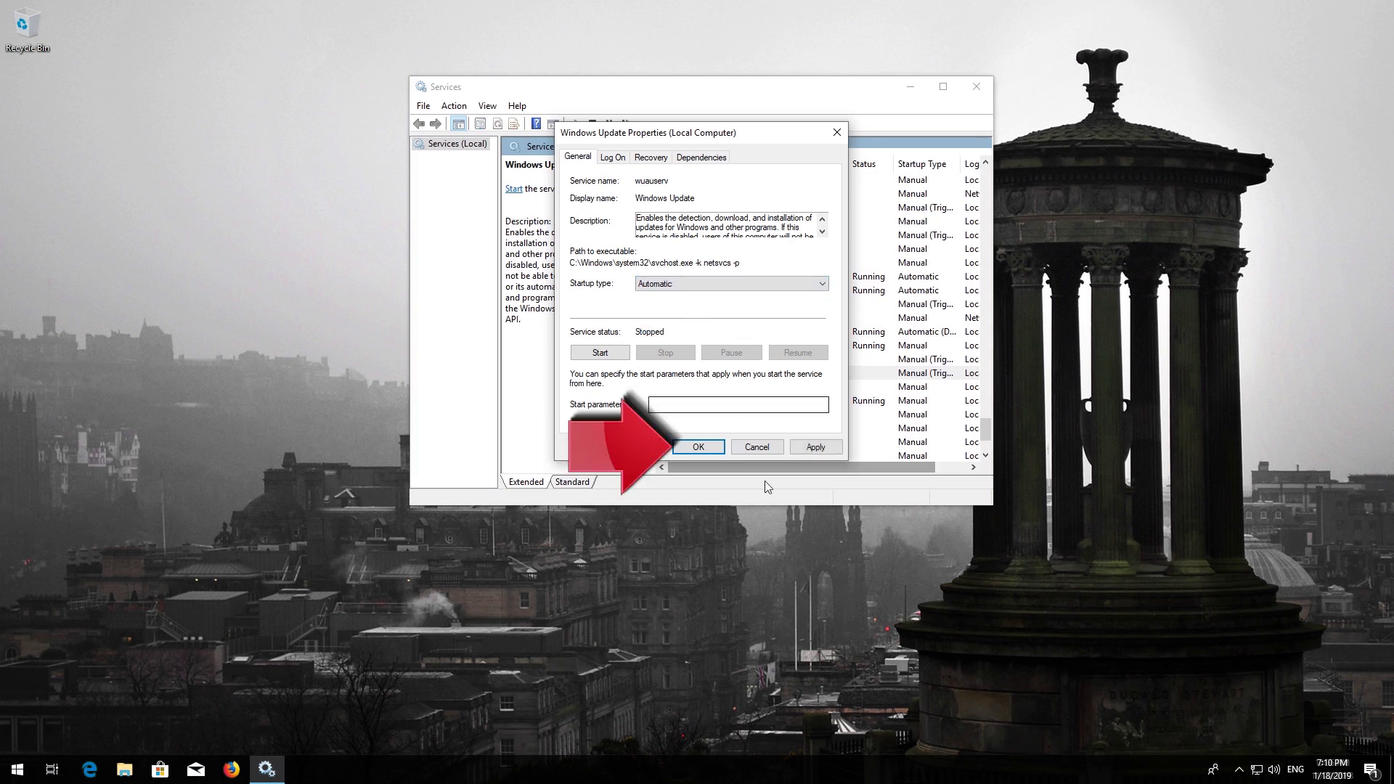
click(817, 448)
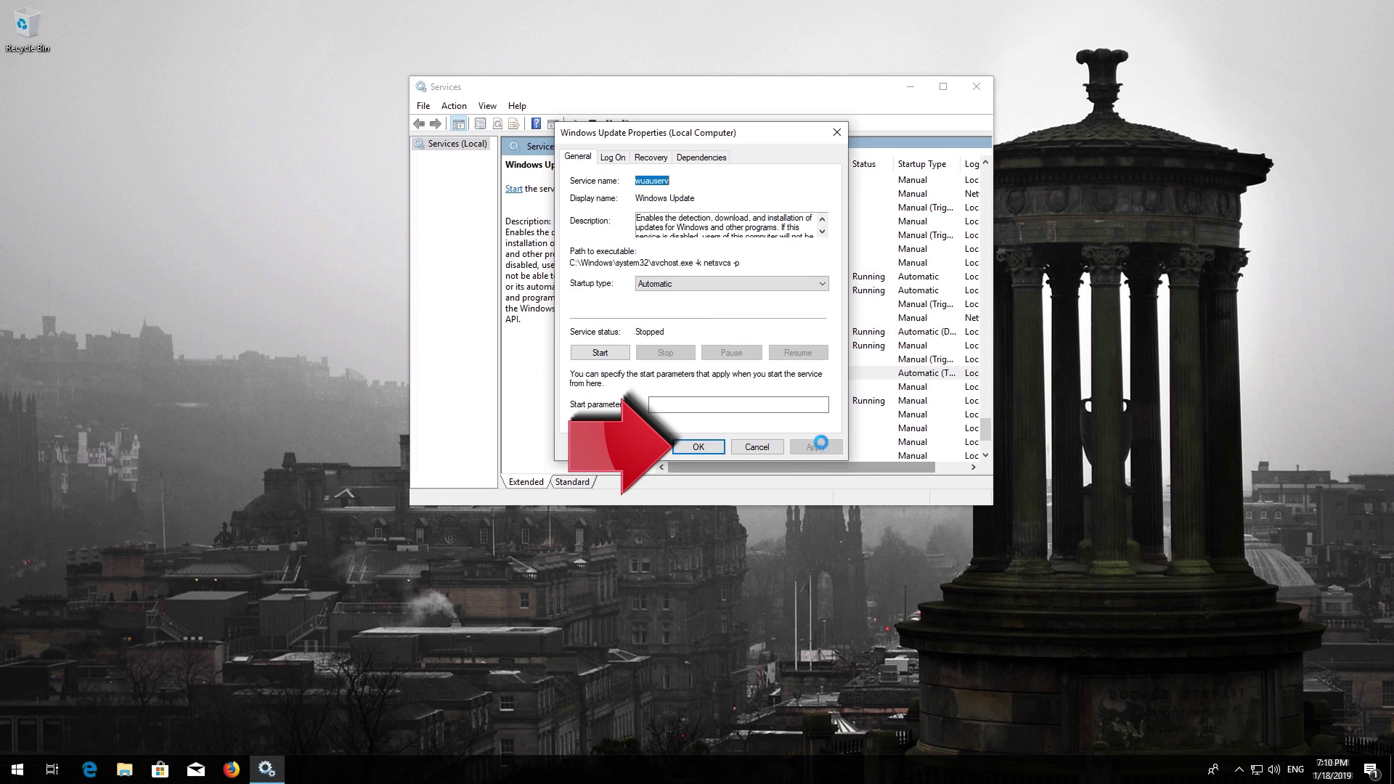
click(699, 448)
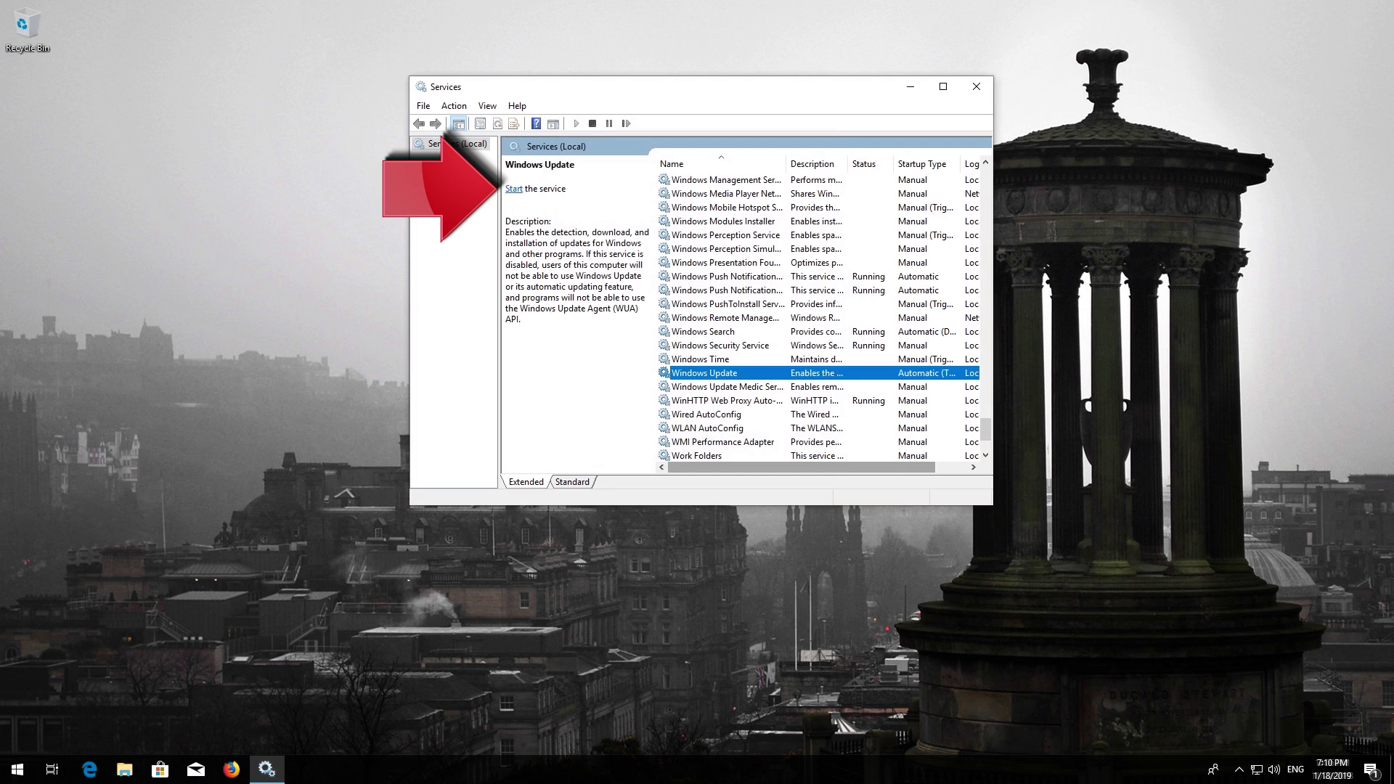
- Start the Windows Update service, then restart it
click(514, 190)
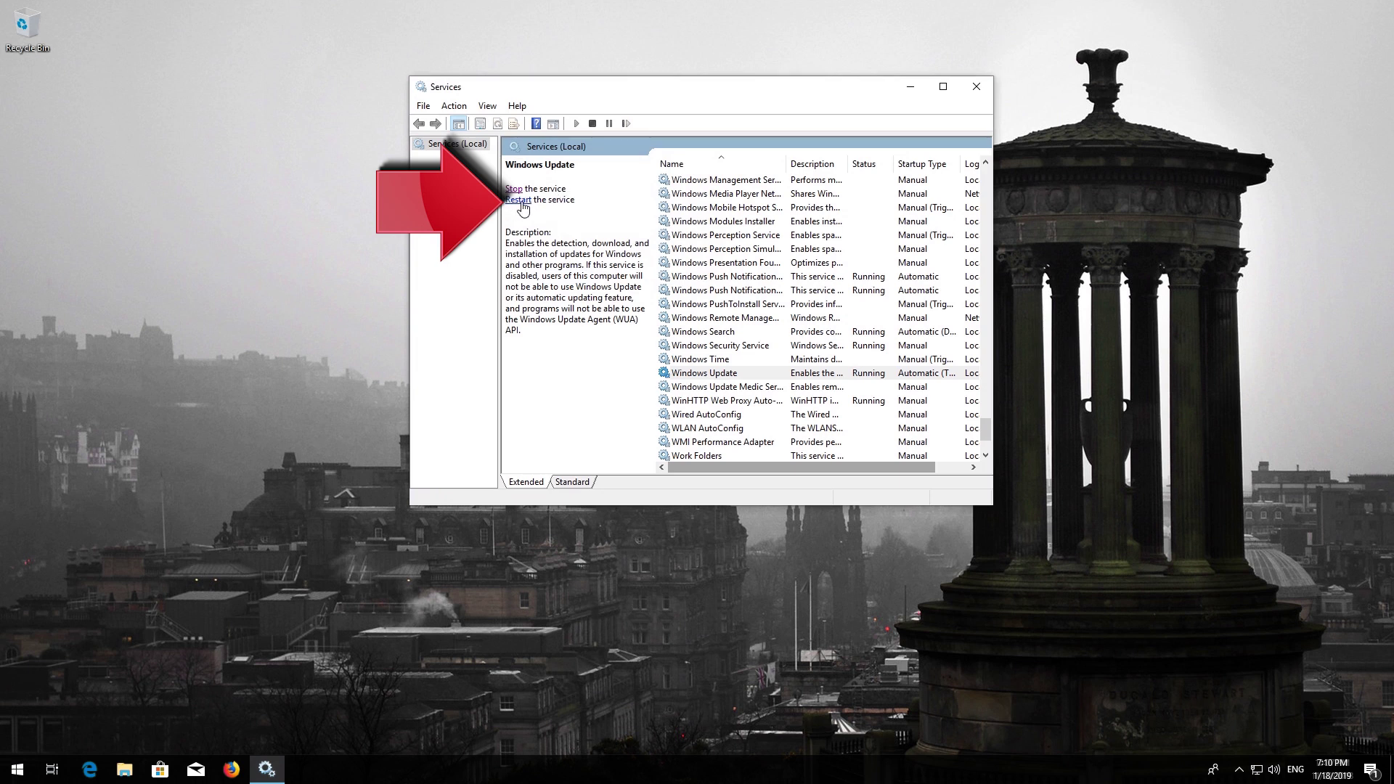
click(521, 203)
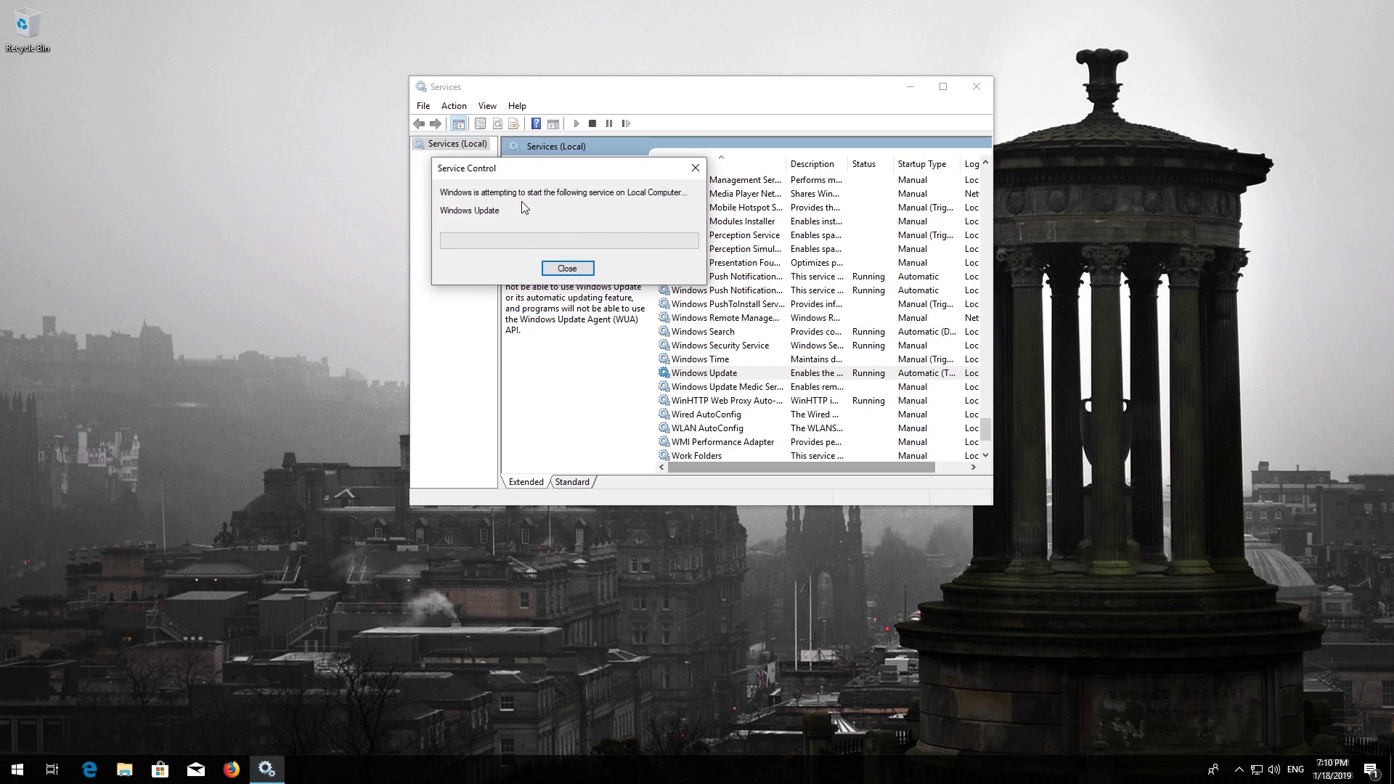